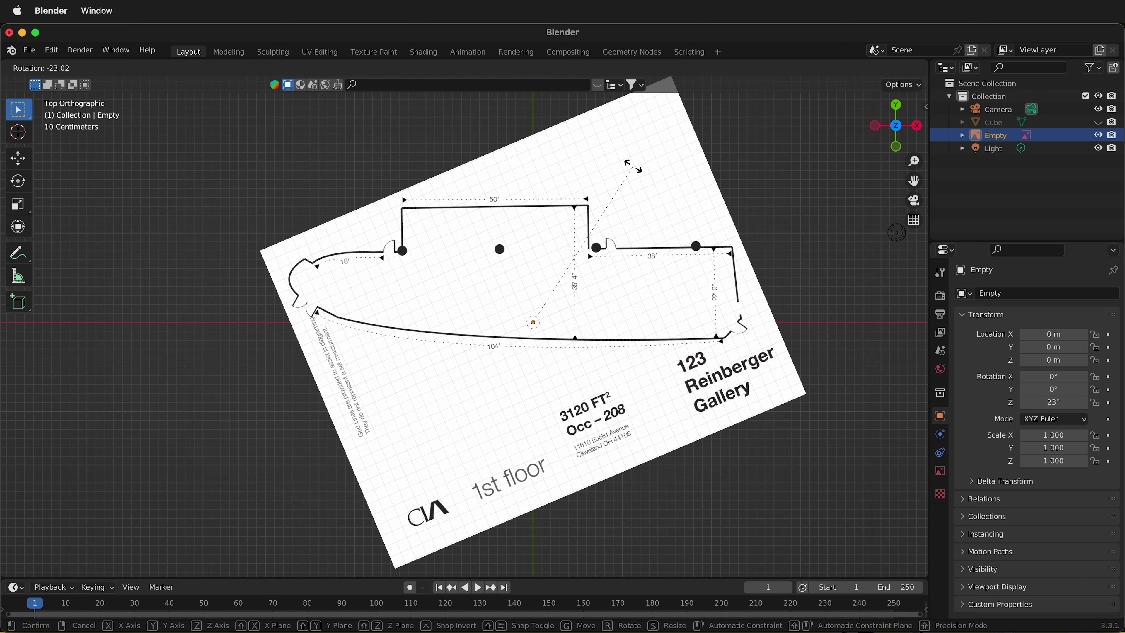
Step: Rotate the floor plan image about 23° on Z and scale it up so its 50' wall matches the thin reference cube
{"action": "left_click", "coordinate": [636, 168]}
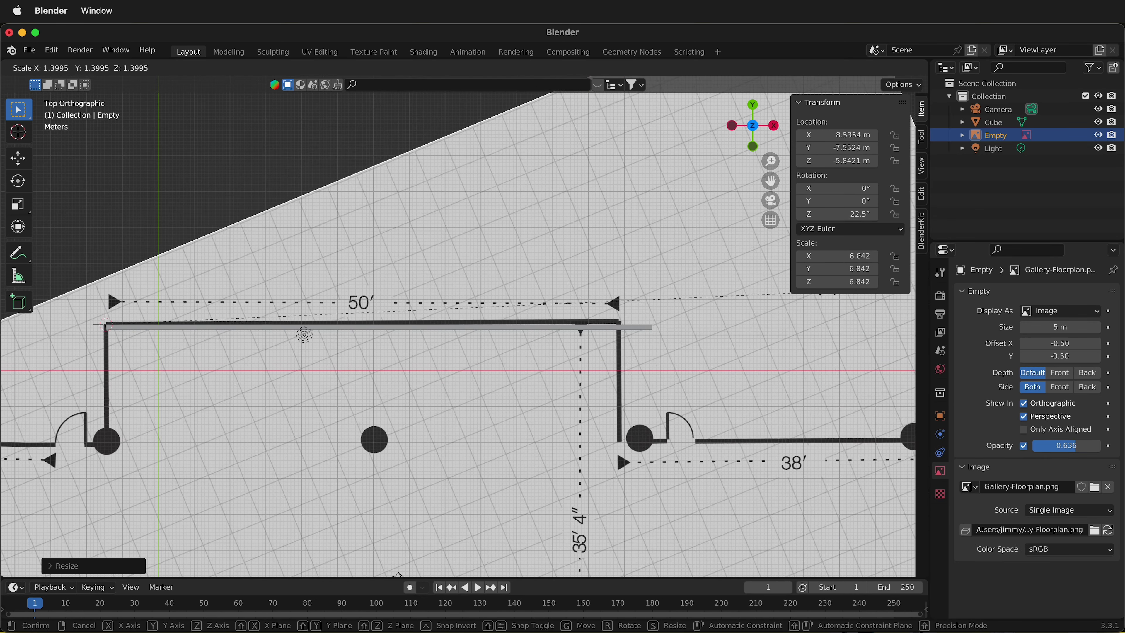
{"action": "left_click", "coordinate": [674, 359]}
{"action": "scroll", "coordinate": [712, 306], "scroll_direction": "up", "scroll_amount": 7}
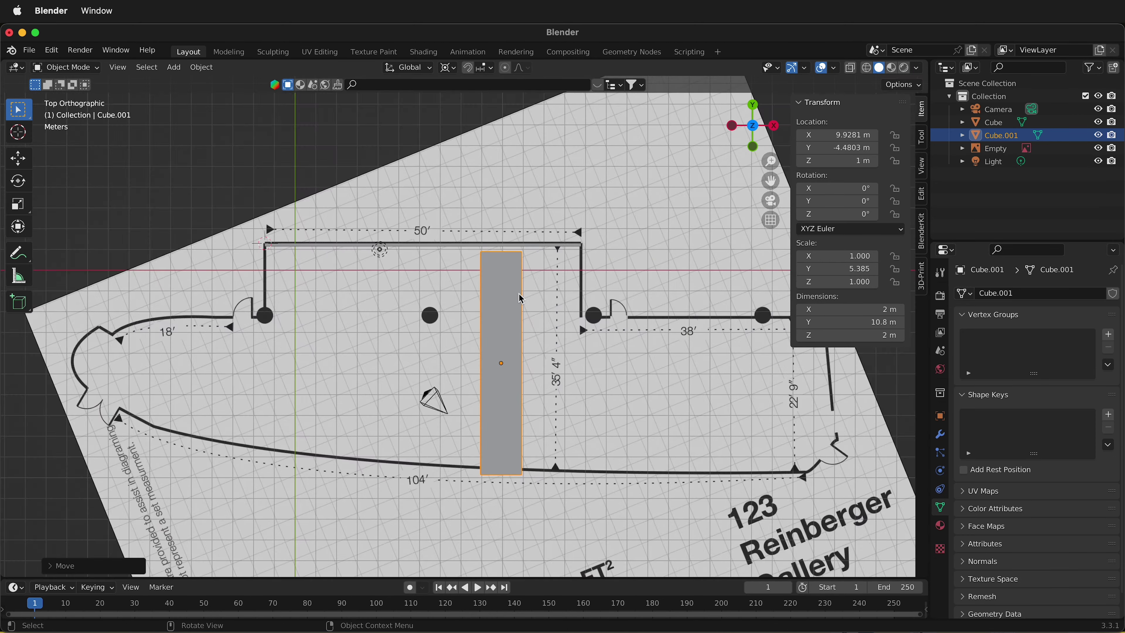
Step: Move the 10.8 m long block beside the 35' 4" dimension, against the 50' wall, and check both its ends against the plan
{"action": "scroll", "coordinate": [458, 328], "scroll_direction": "up", "scroll_amount": 4}
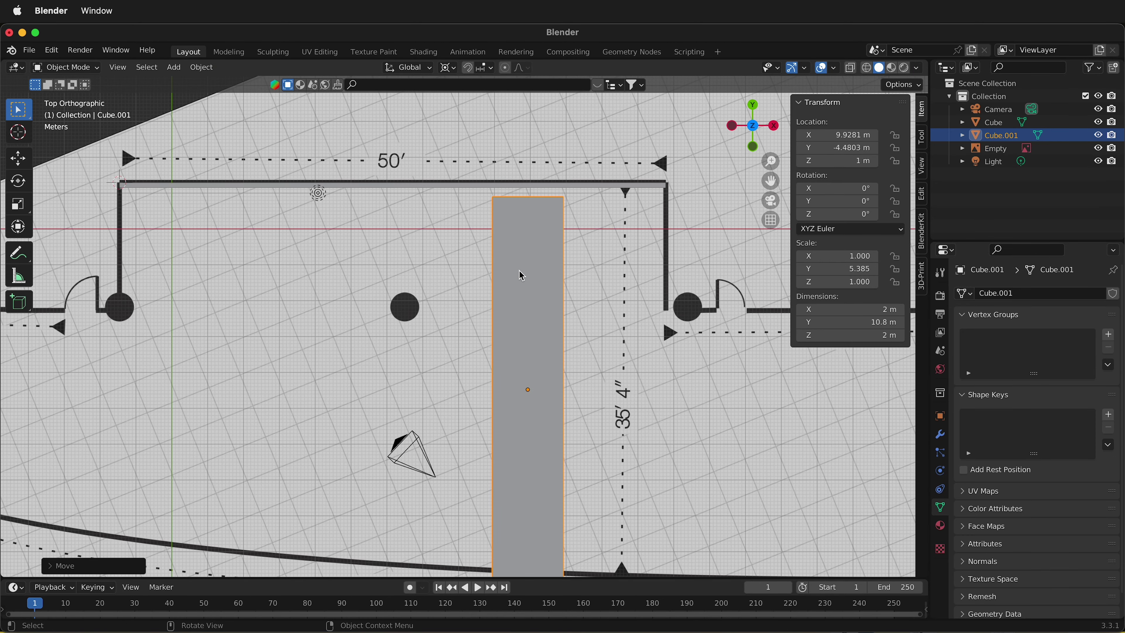
{"action": "key", "text": "g"}
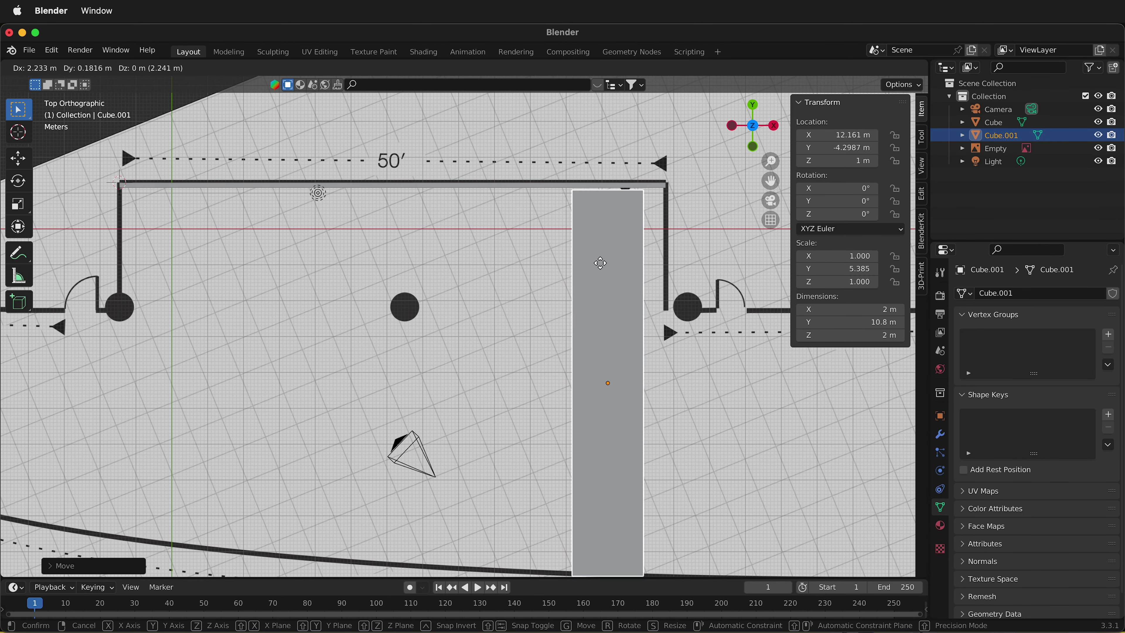
{"action": "left_click", "coordinate": [591, 256]}
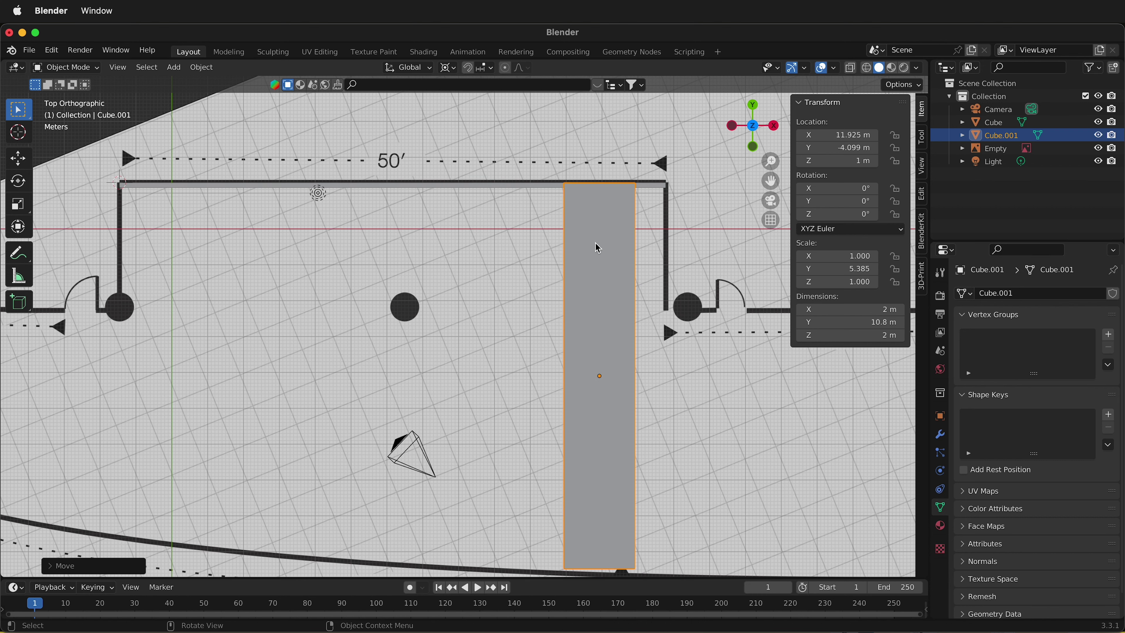
{"action": "scroll", "coordinate": [601, 273], "scroll_direction": "up", "scroll_amount": 8}
{"action": "middle_click_drag", "start_coordinate": [600, 274], "coordinate": [39, 254], "text": "shift"}
{"action": "scroll", "coordinate": [549, 312], "scroll_direction": "down", "scroll_amount": 10}
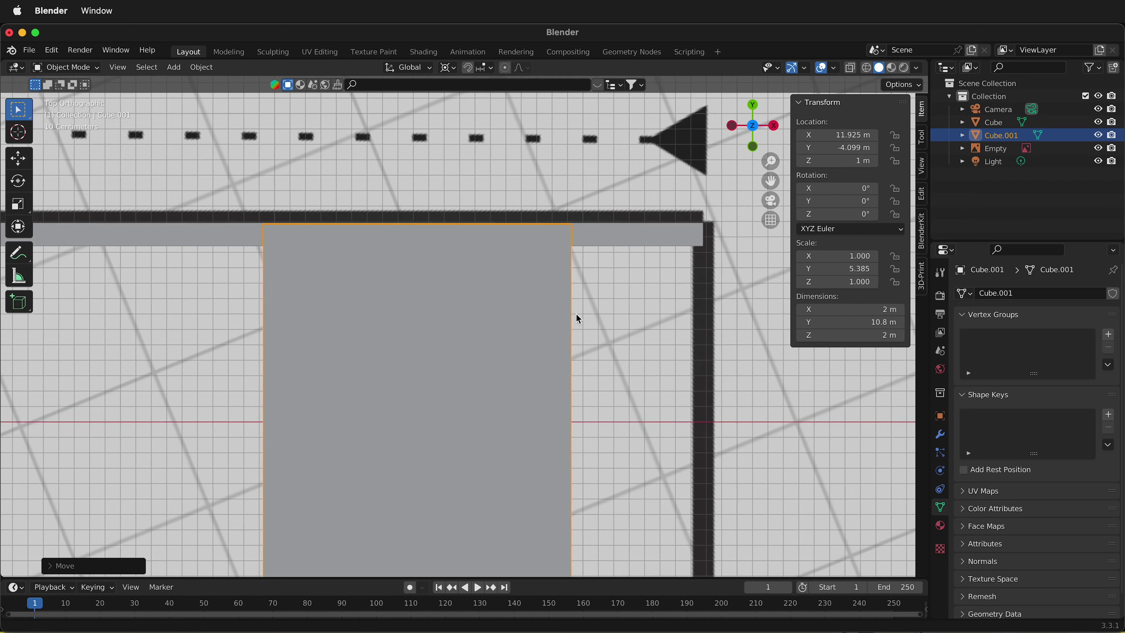
{"action": "scroll", "coordinate": [576, 424], "scroll_direction": "down", "scroll_amount": 10}
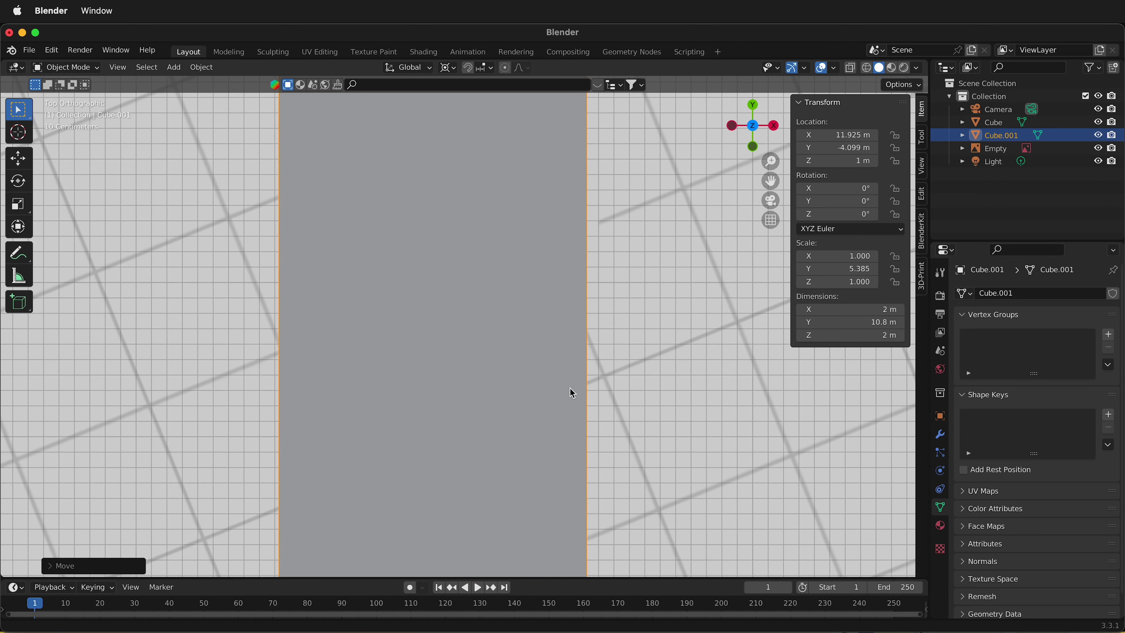
{"action": "scroll", "coordinate": [578, 526], "scroll_direction": "down", "scroll_amount": 1}
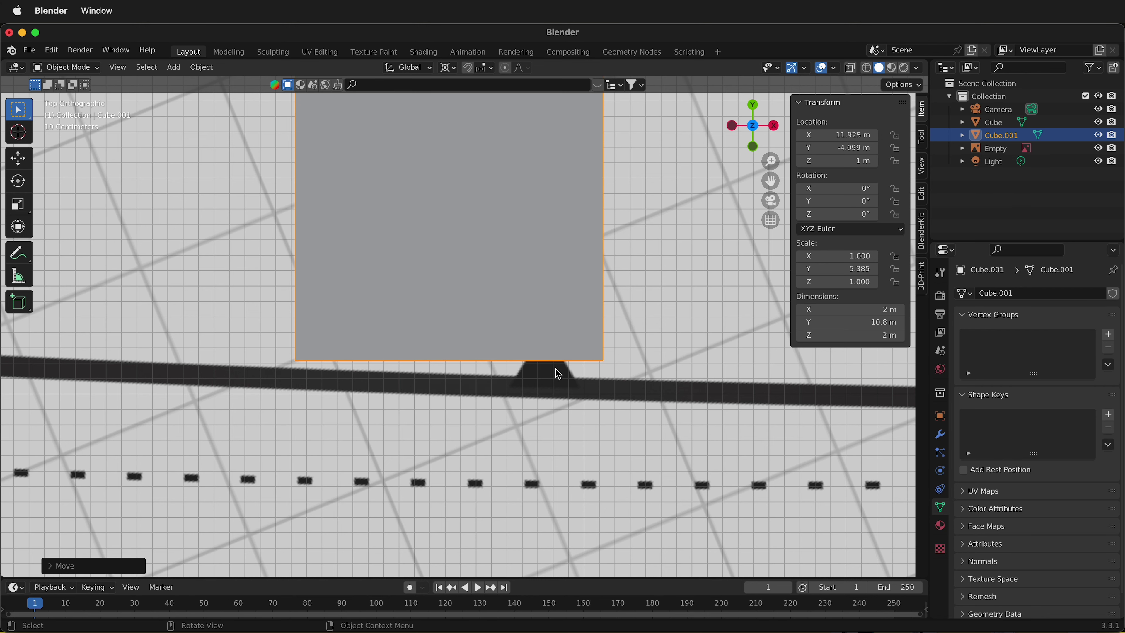
{"action": "scroll", "coordinate": [630, 365], "scroll_direction": "down", "scroll_amount": 6}
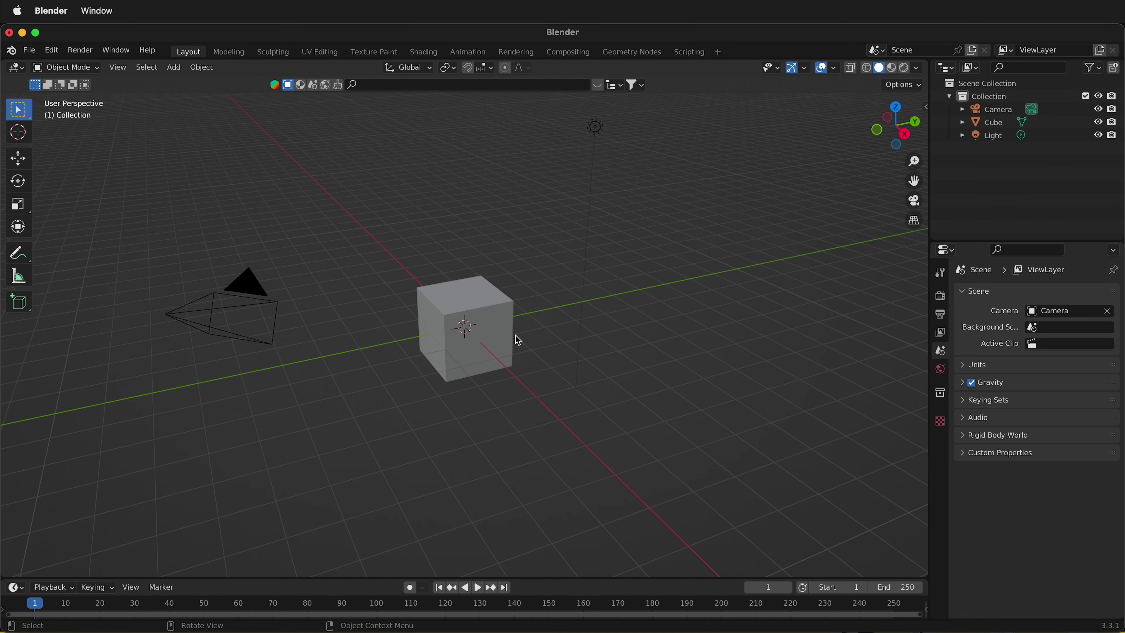
Step: Add Gallery-Floorplan.png to the scene as a reference image
{"action": "key", "text": "shift+a"}
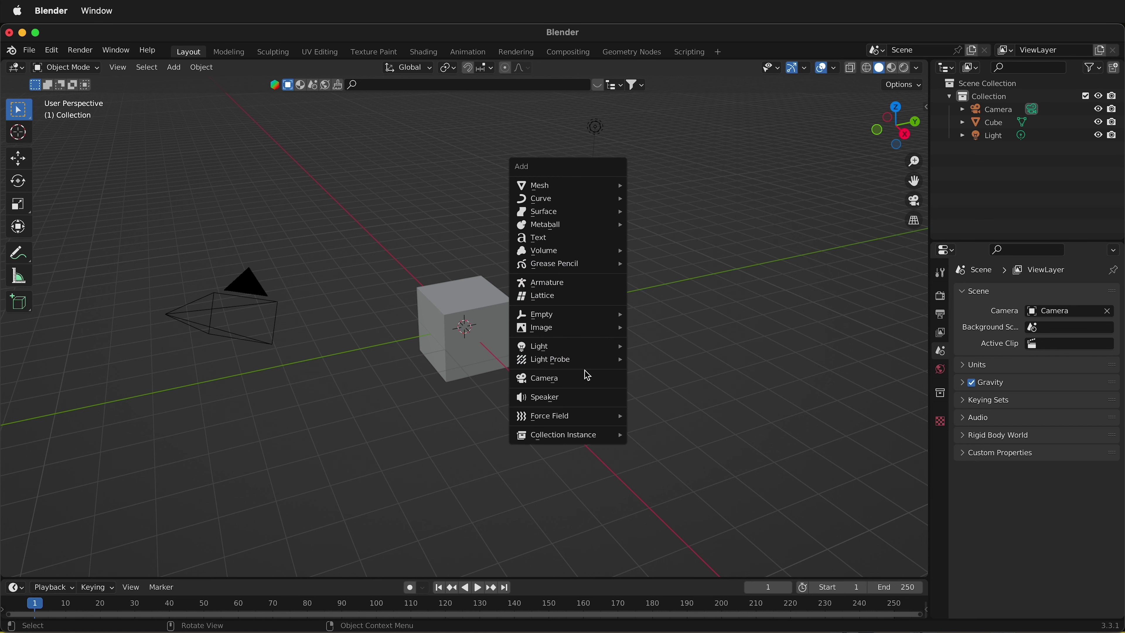
{"action": "mouse_move", "coordinate": [536, 327]}
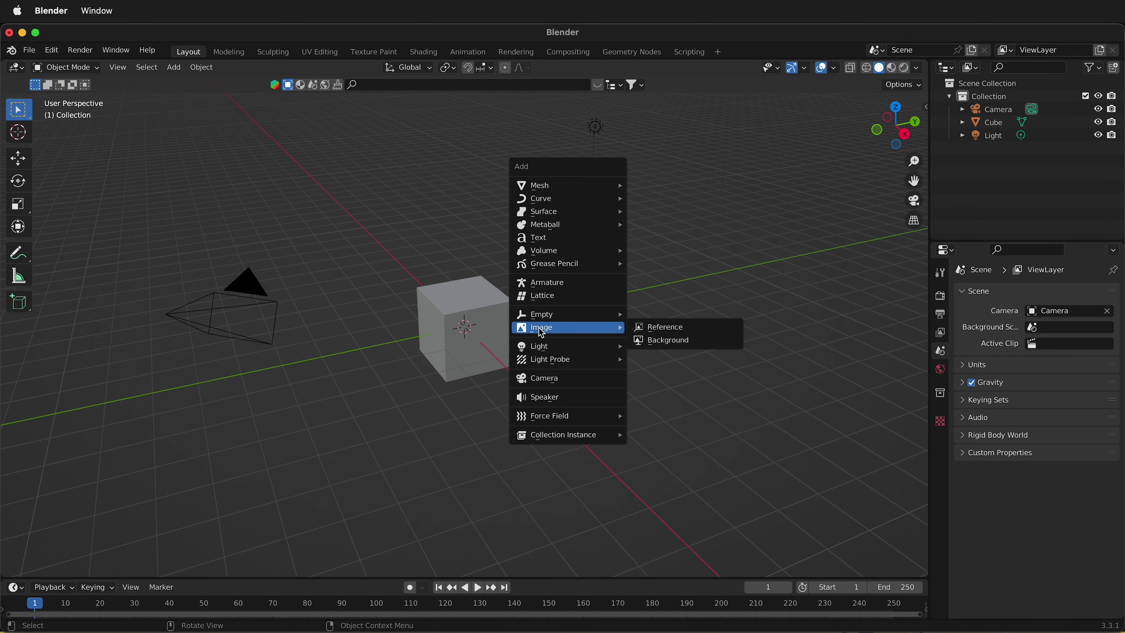
{"action": "left_click", "coordinate": [676, 330]}
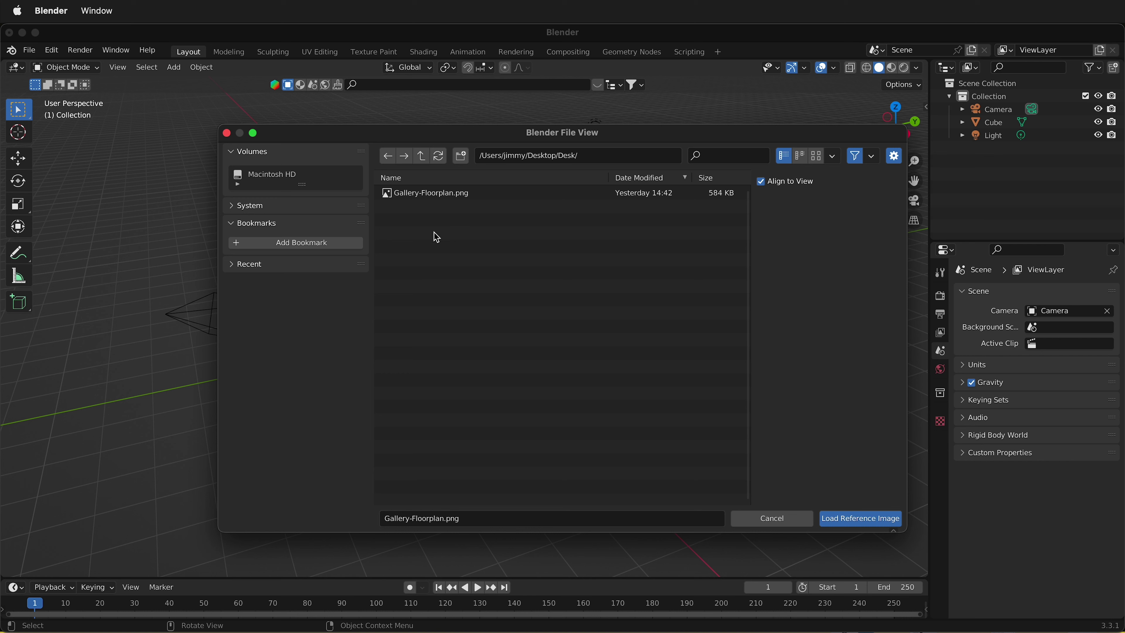
{"action": "left_click", "coordinate": [431, 192]}
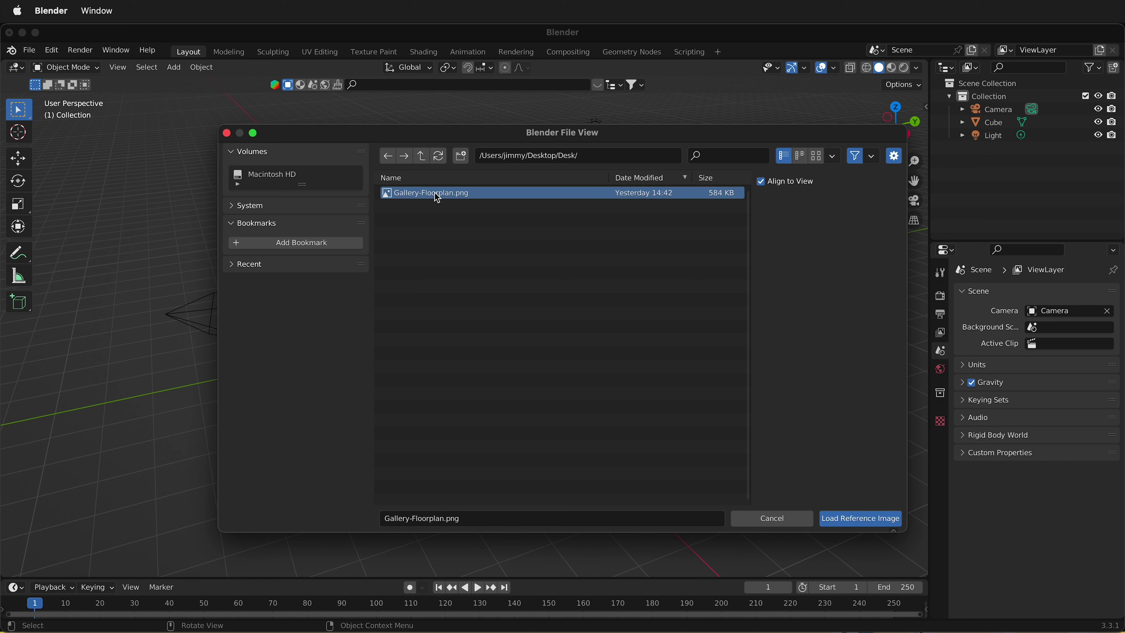
{"action": "left_click", "coordinate": [861, 520]}
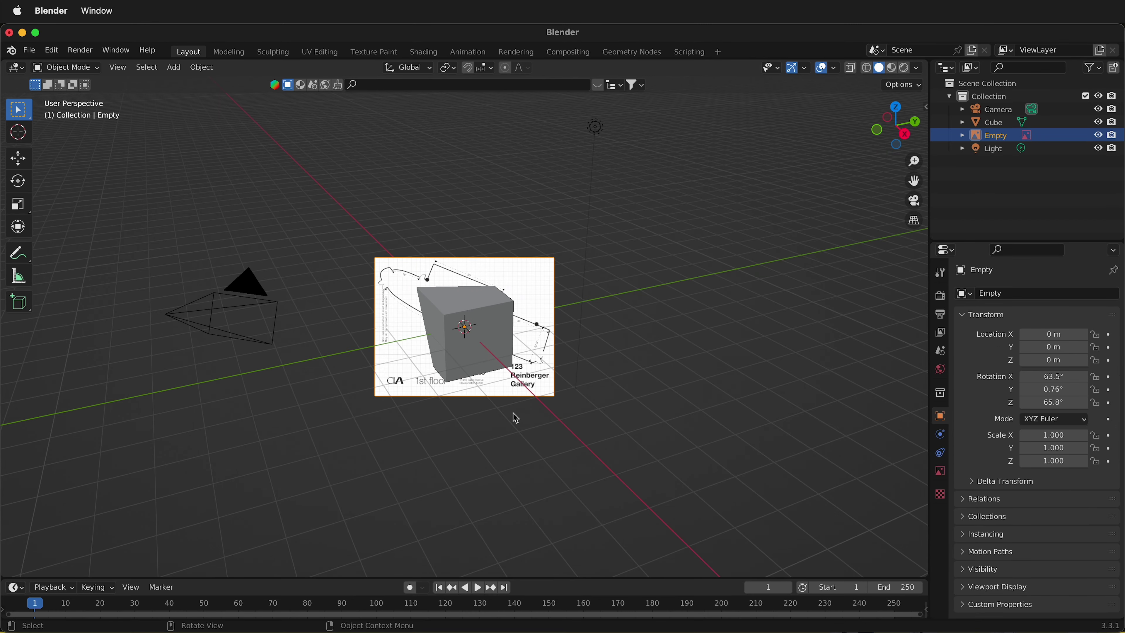
Step: Clear the rotation and location of the floor plan image so it lies flat at the world origin
{"action": "middle_click_drag", "start_coordinate": [514, 416], "coordinate": [714, 422]}
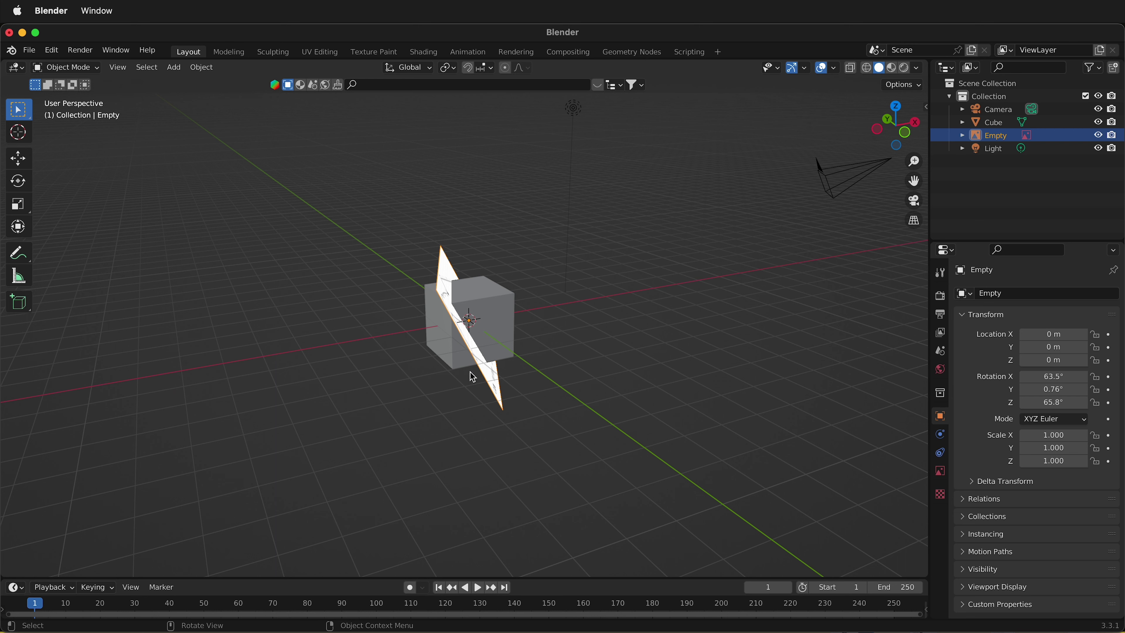
{"action": "left_click", "coordinate": [445, 295]}
{"action": "left_click", "coordinate": [896, 108]}
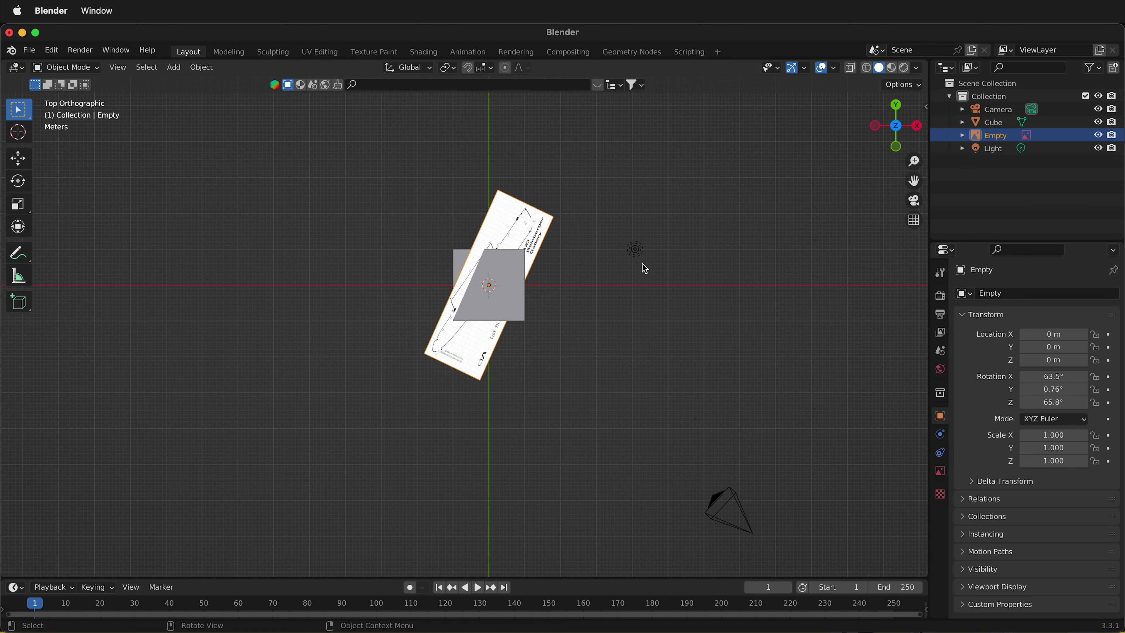
{"action": "middle_click_drag", "start_coordinate": [597, 336], "coordinate": [578, 289]}
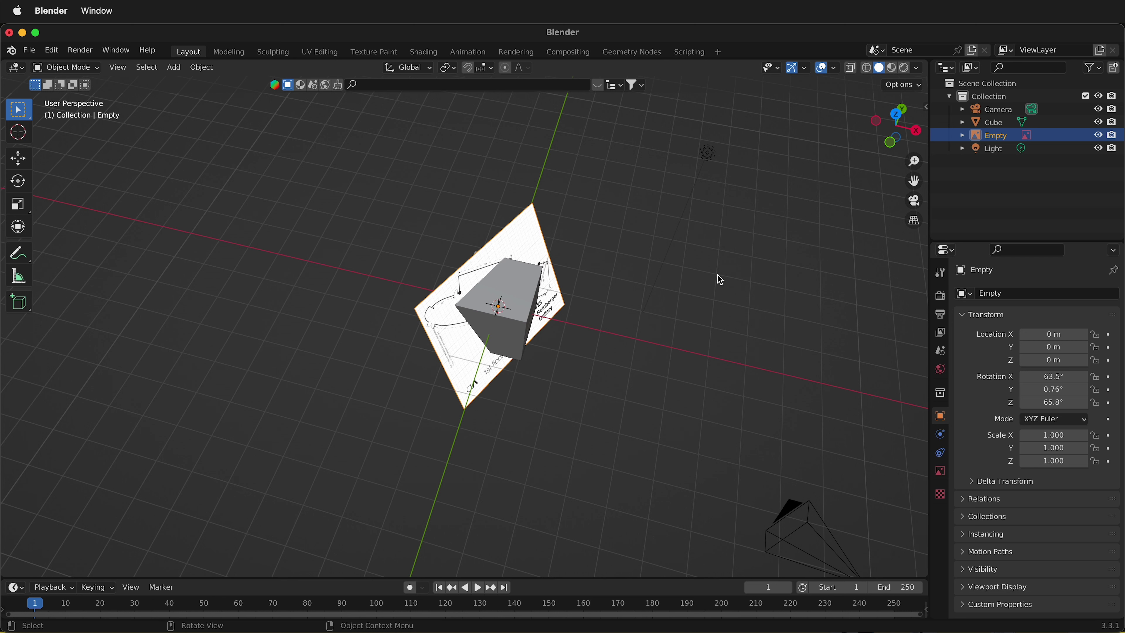
{"action": "key", "text": "alt+r"}
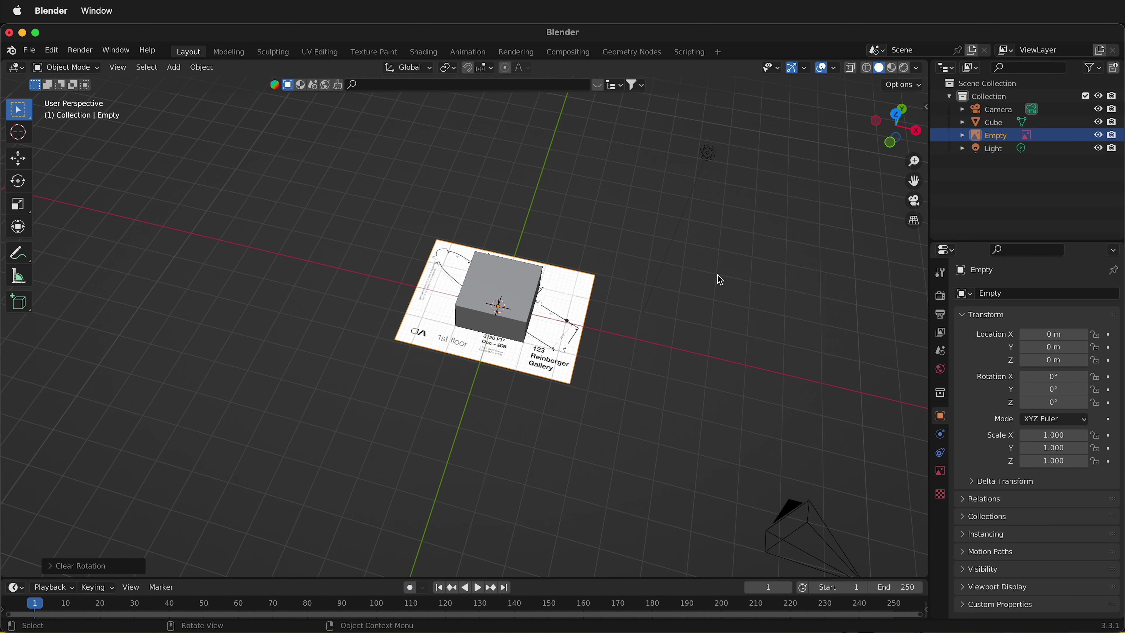
{"action": "key", "text": "alt"}
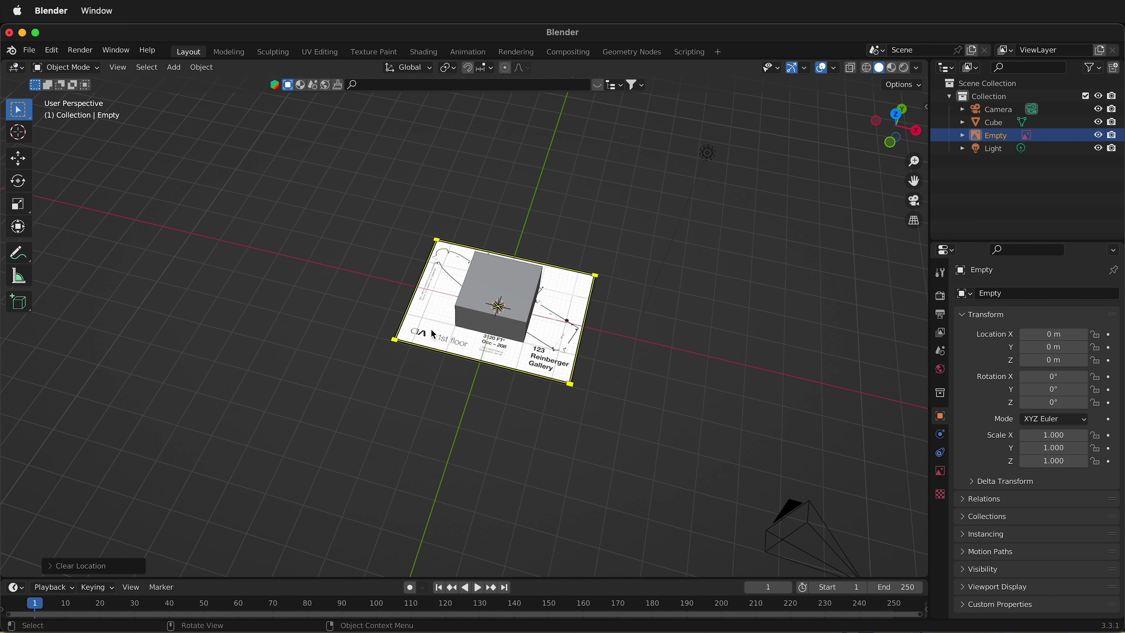
Step: Hide the default cube in the viewport and look at the floor plan from the top
{"action": "left_click", "coordinate": [515, 291]}
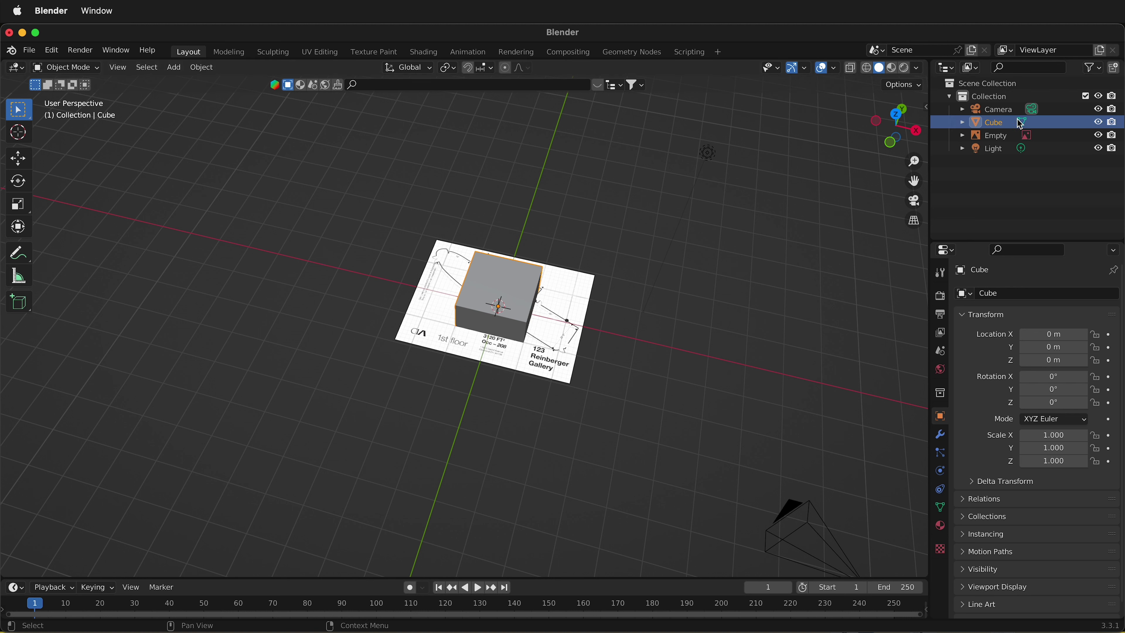
{"action": "left_click", "coordinate": [1102, 126]}
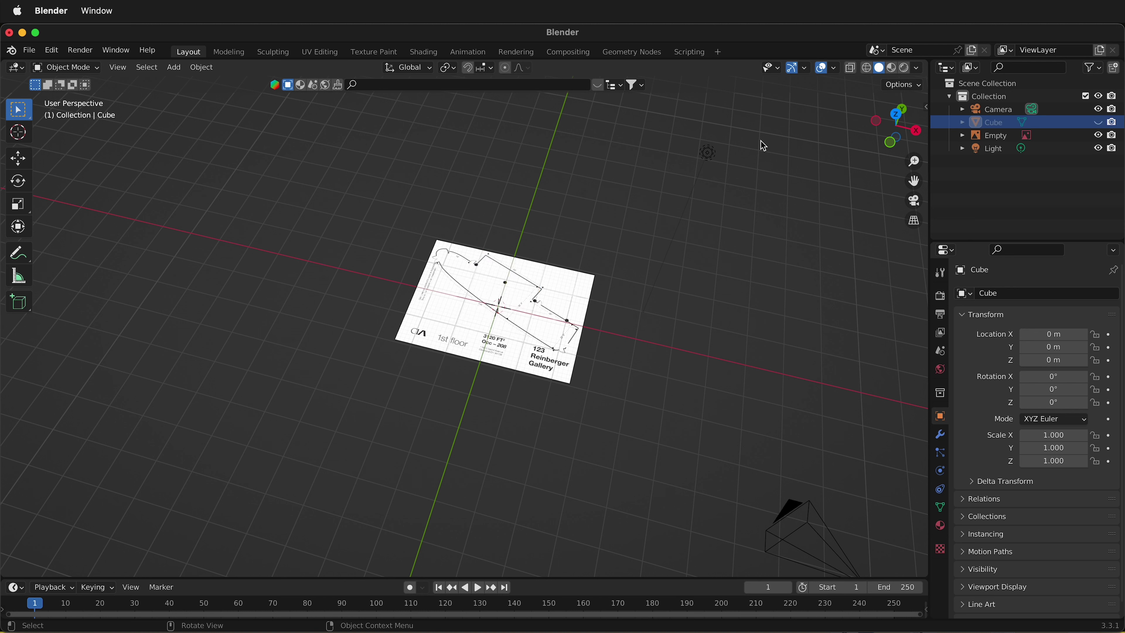
{"action": "left_click", "coordinate": [896, 116]}
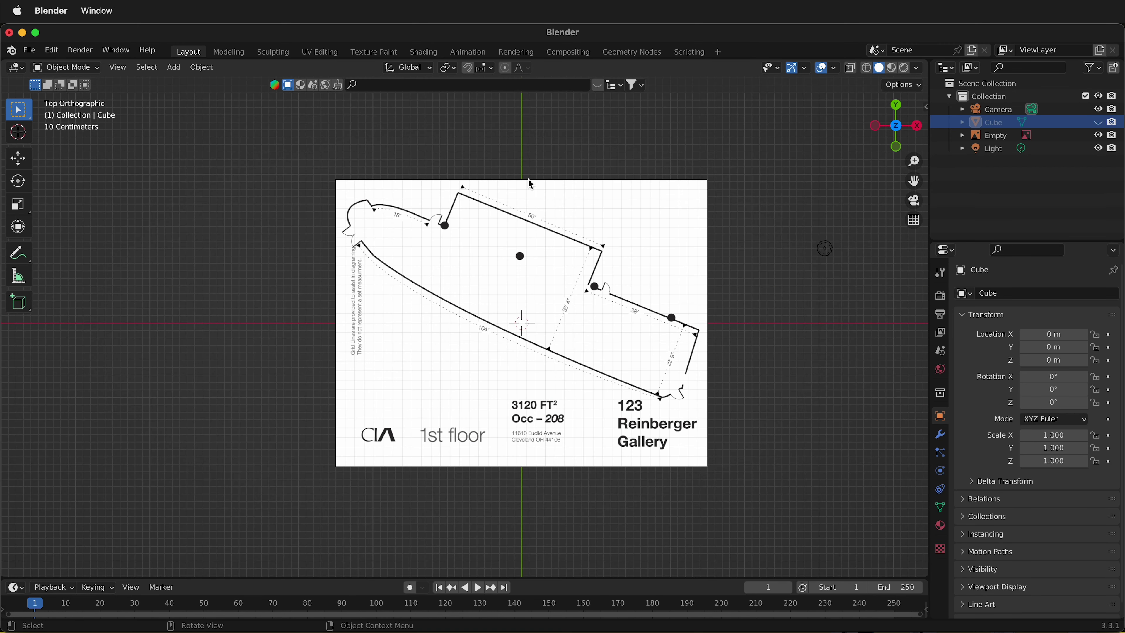
{"action": "scroll", "coordinate": [458, 189], "scroll_direction": "up", "scroll_amount": 1}
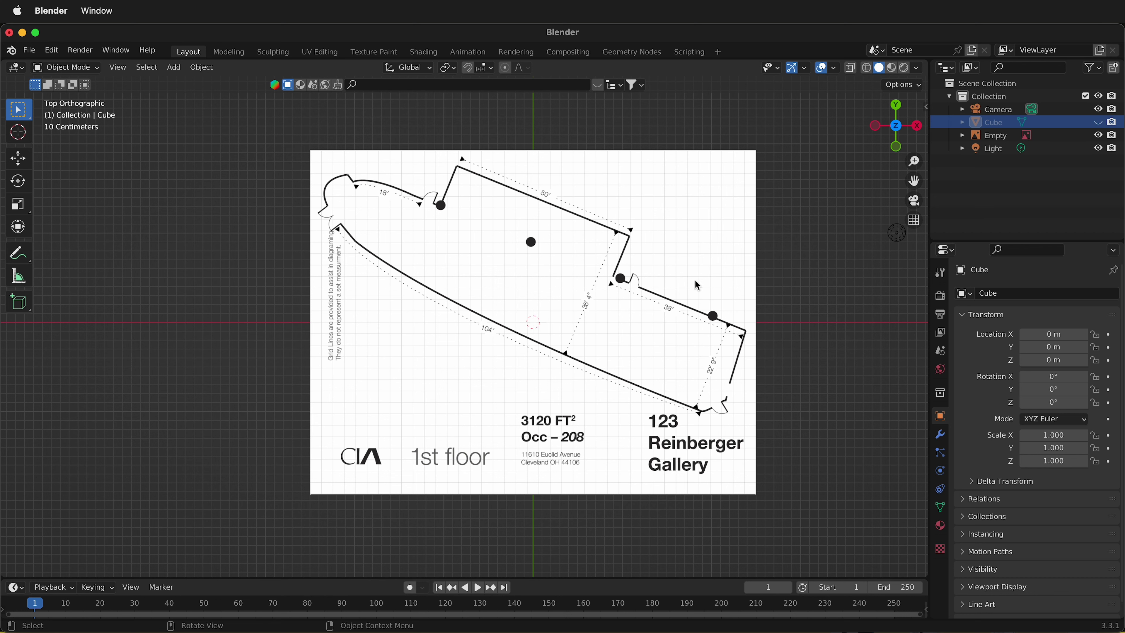
Step: Rotate the floor plan image about 22.6° on Z to bring its 50' wall roughly horizontal
{"action": "left_click", "coordinate": [606, 195]}
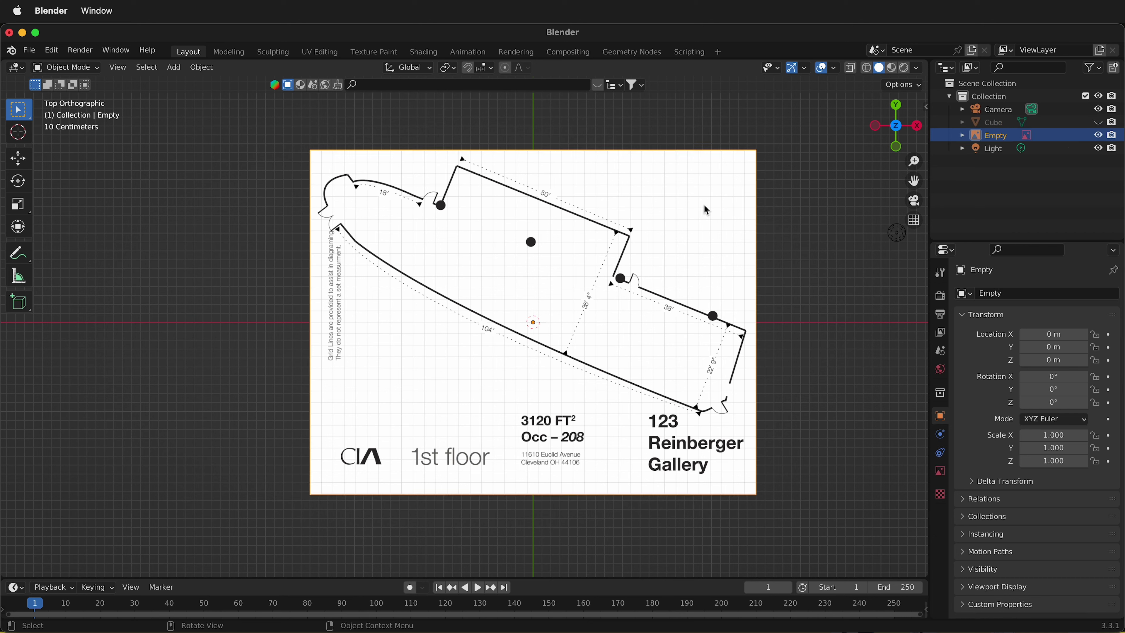
{"action": "key", "text": "r"}
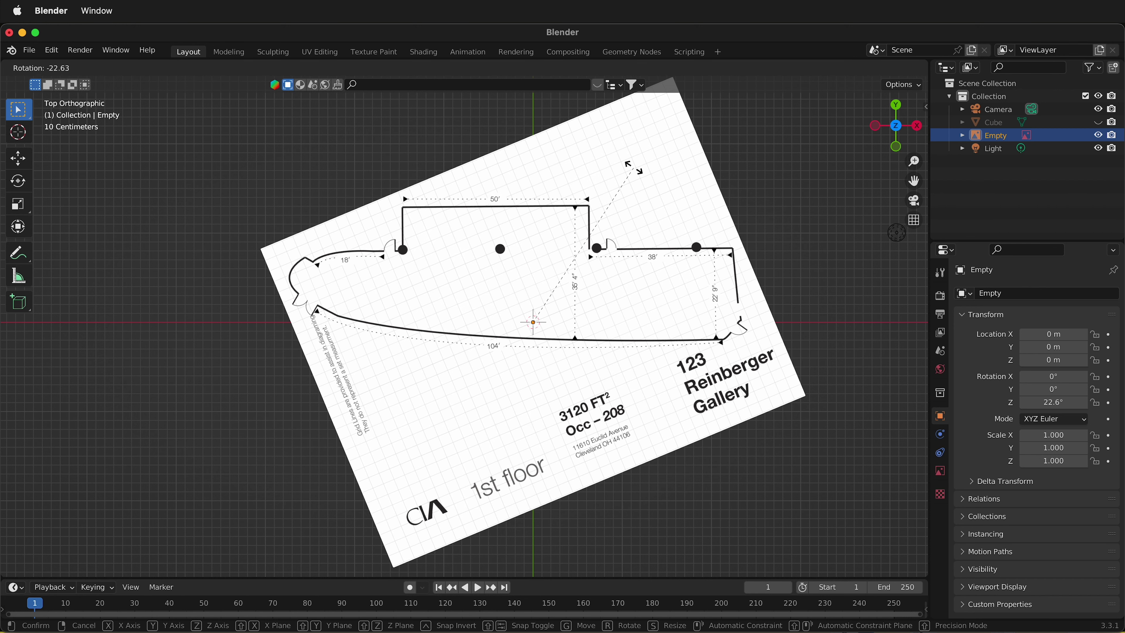
{"action": "left_click", "coordinate": [634, 169]}
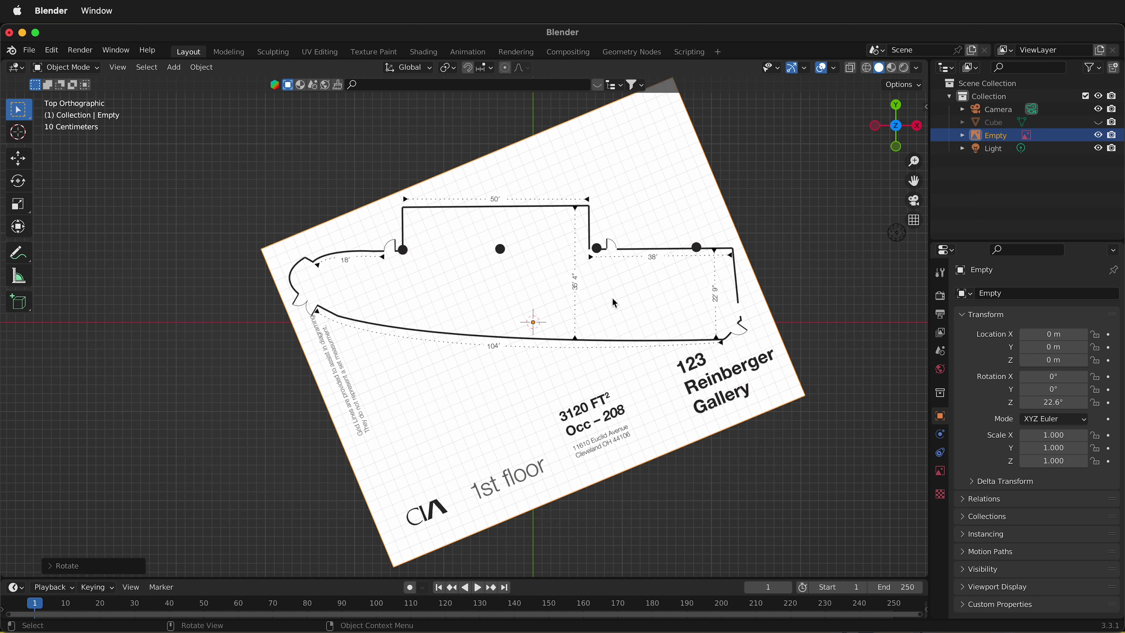
Step: Enable opacity for the floor plan image and lower it to about 0.636 so the grid shows through
{"action": "left_click", "coordinate": [938, 369]}
{"action": "left_click", "coordinate": [938, 455]}
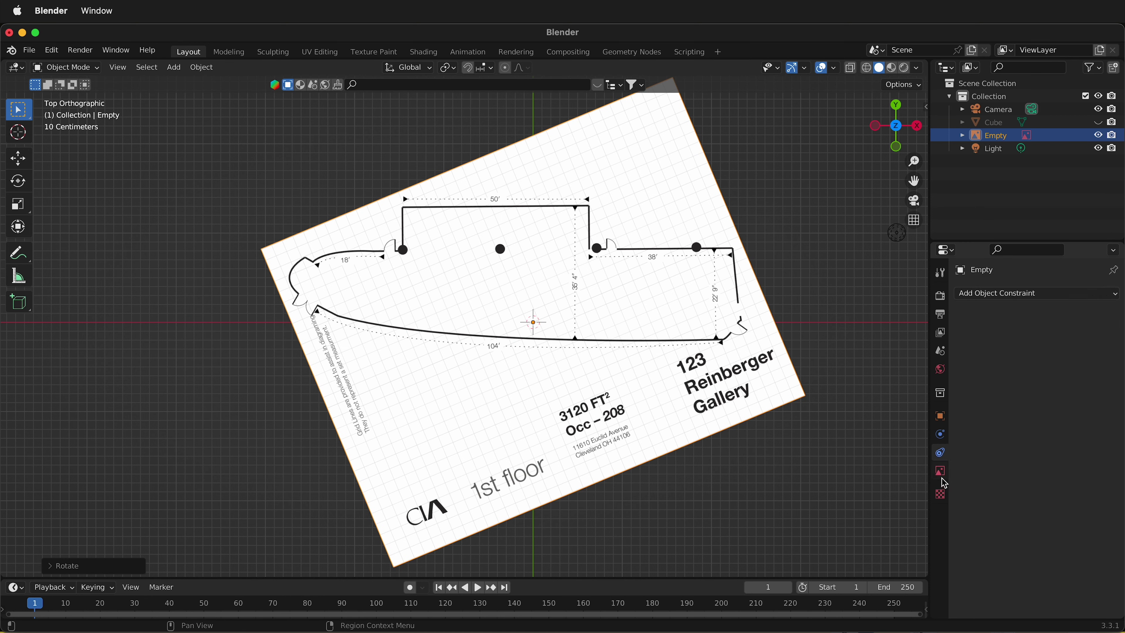
{"action": "left_click", "coordinate": [940, 471]}
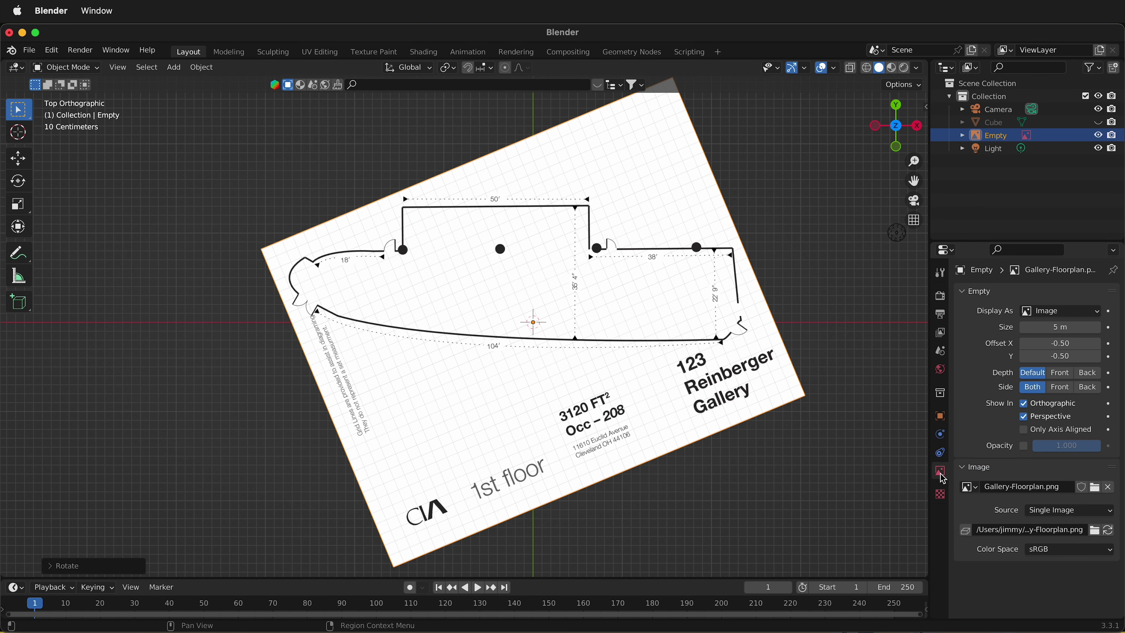
{"action": "left_click", "coordinate": [1023, 446]}
{"action": "left_click_drag", "start_coordinate": [1097, 445], "coordinate": [1077, 445]}
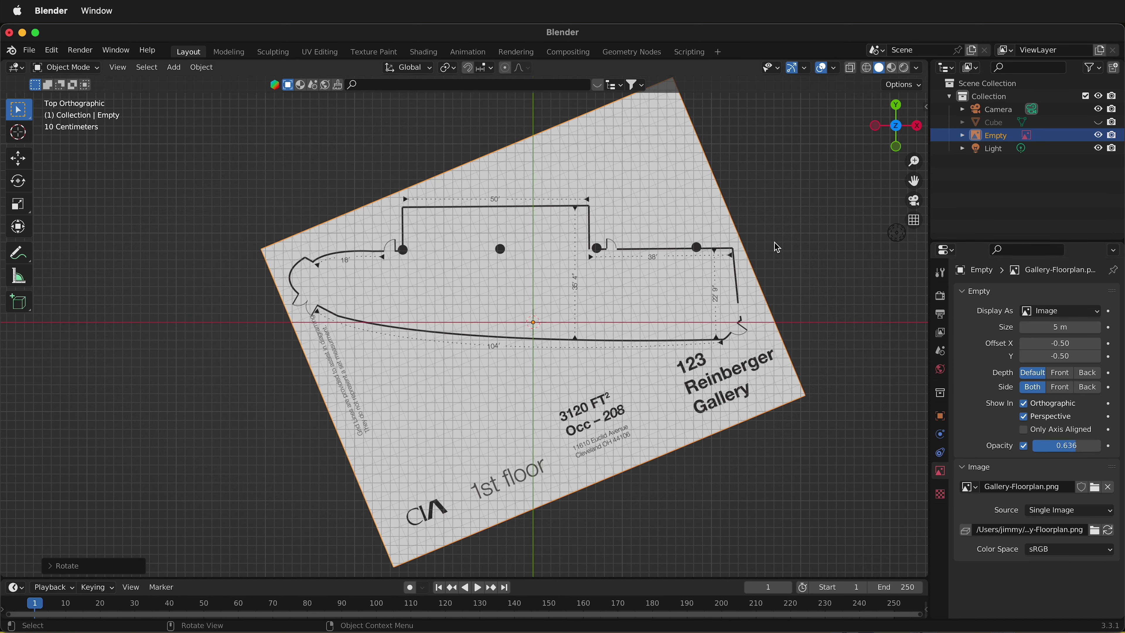
Step: Rotate the floor plan image clockwise by about 0.74° to align its 50' wall with the grid
{"action": "scroll", "coordinate": [599, 173], "scroll_direction": "up", "scroll_amount": 4}
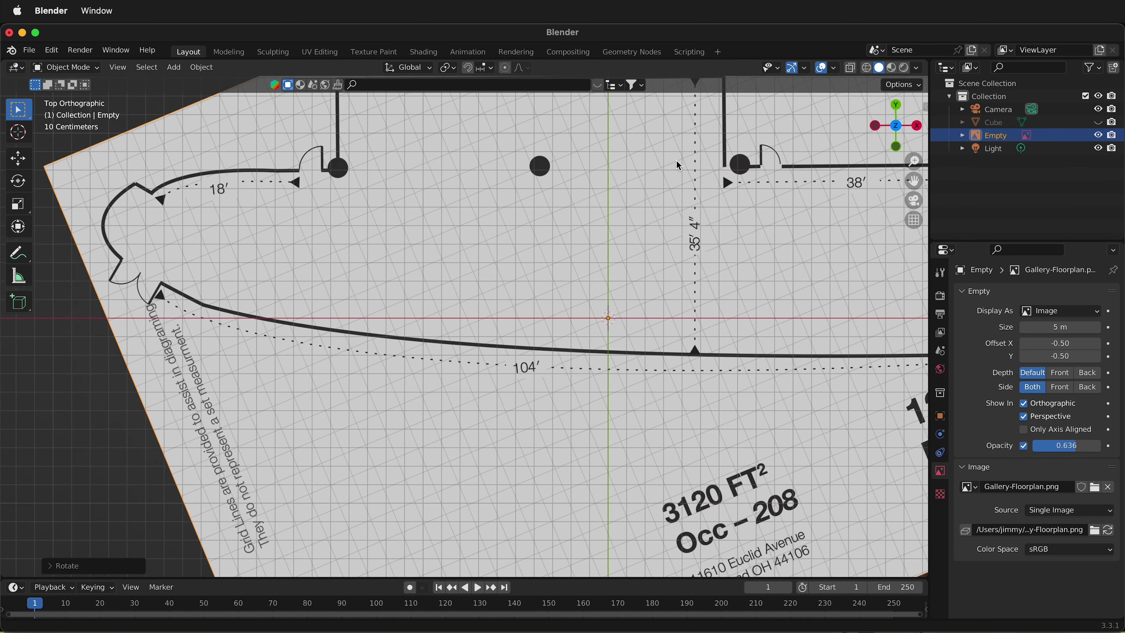
{"action": "middle_click_drag", "start_coordinate": [676, 160], "coordinate": [675, 353], "text": "shift"}
{"action": "scroll", "coordinate": [484, 246], "scroll_direction": "up", "scroll_amount": 3}
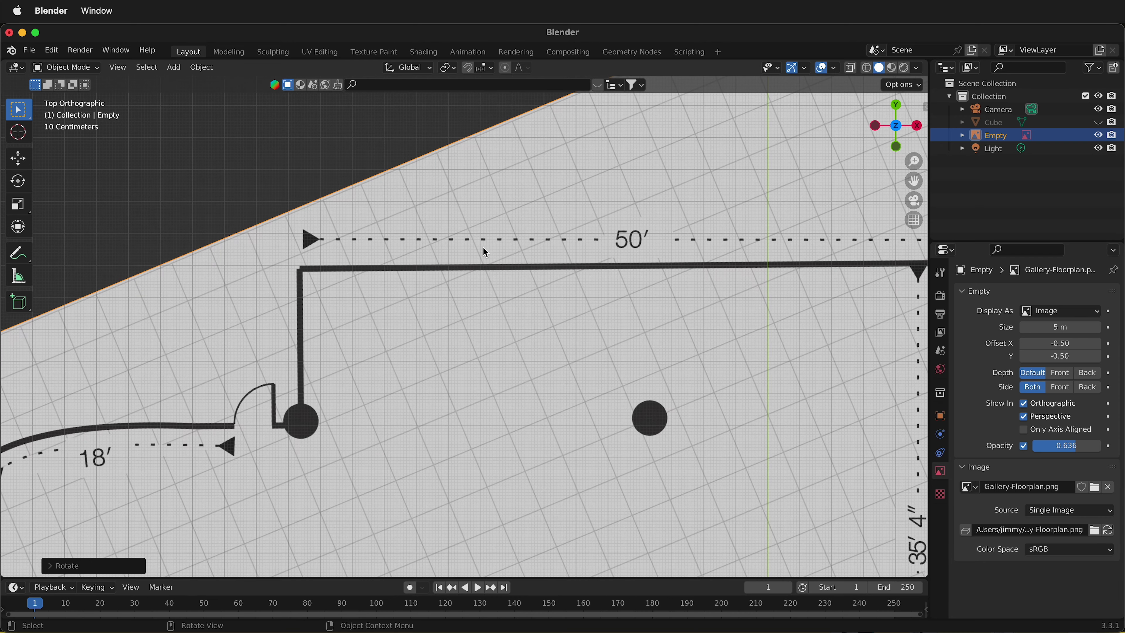
{"action": "key", "text": "r"}
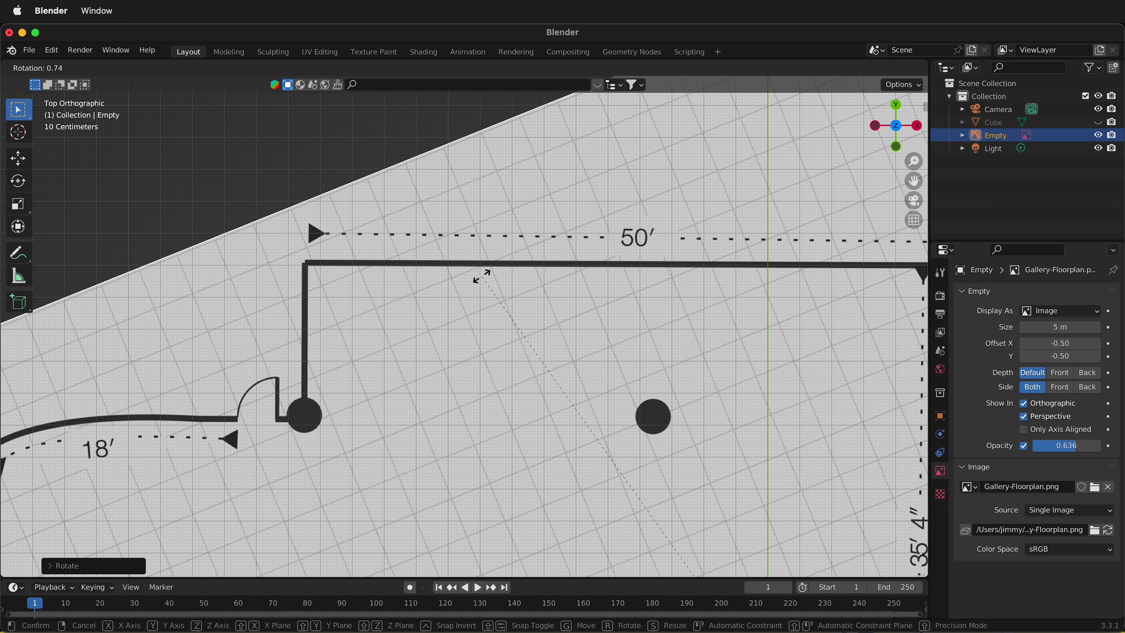
{"action": "left_click", "coordinate": [481, 276]}
Step: Rotate the floor plan image counterclockwise by about 0.10° to level the 50' wall against the grid
{"action": "scroll", "coordinate": [580, 256], "scroll_direction": "up", "scroll_amount": 5}
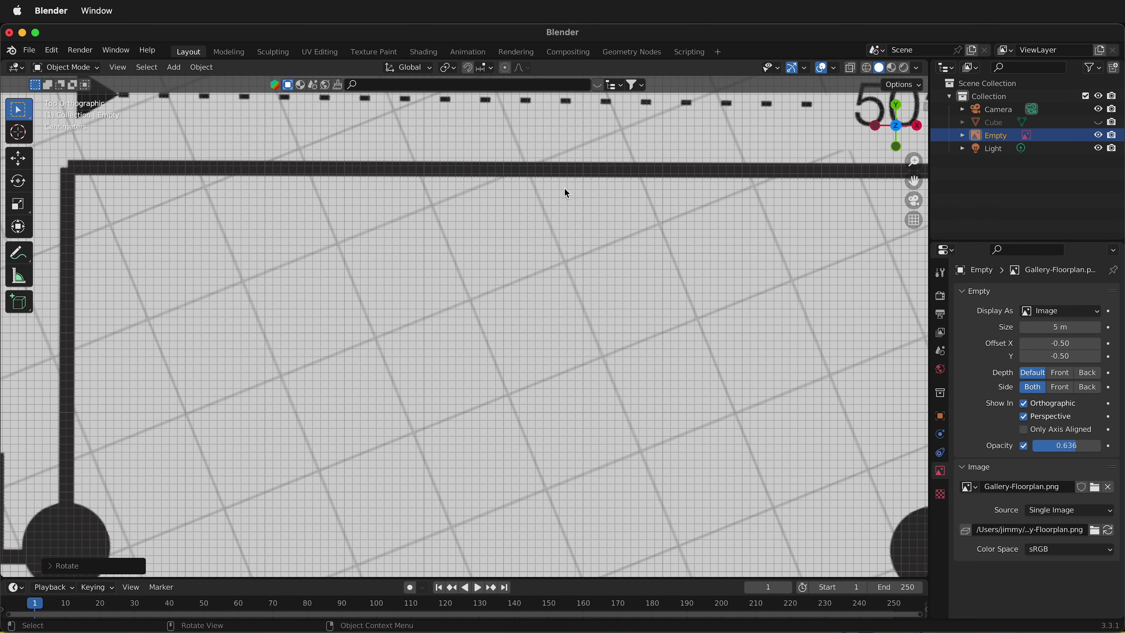
{"action": "scroll", "coordinate": [561, 198], "scroll_direction": "up", "scroll_amount": 5}
{"action": "scroll", "coordinate": [698, 221], "scroll_direction": "up", "scroll_amount": 2}
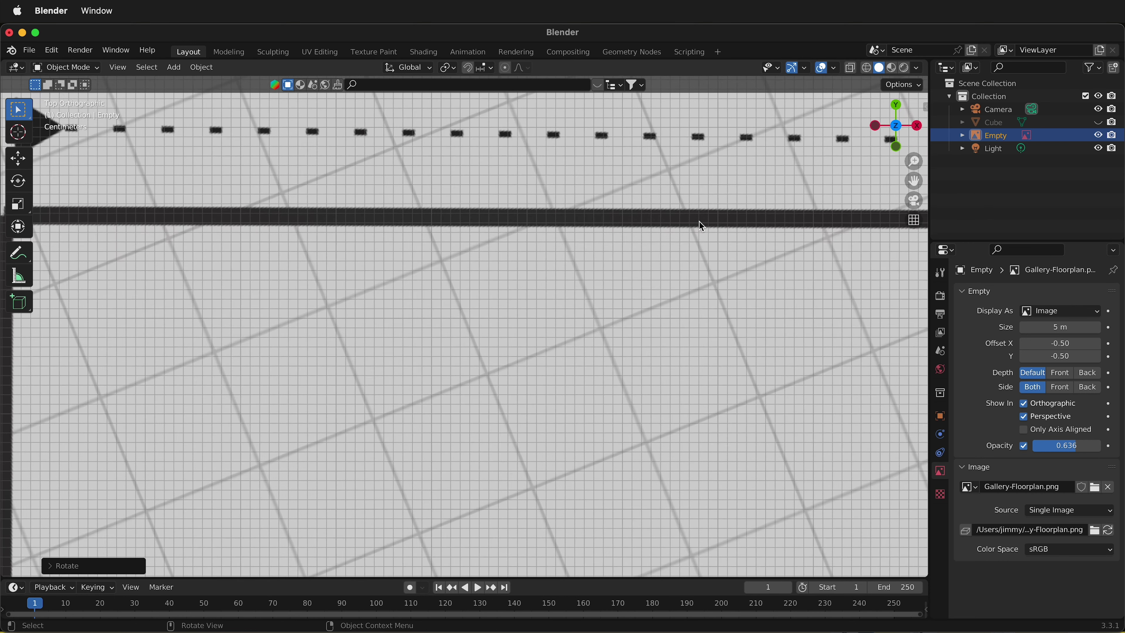
{"action": "key", "text": "r"}
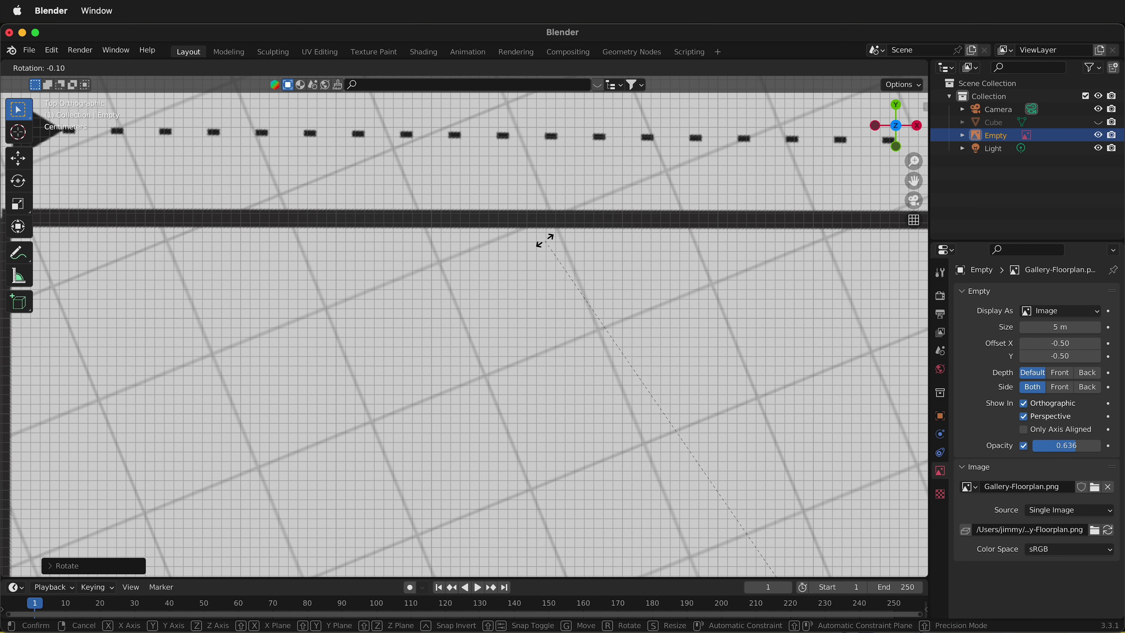
{"action": "left_click", "coordinate": [545, 239]}
Step: Fine-tune the floor plan's rotation at the far end of the 50' wall, turning it counterclockwise by about 0.33°
{"action": "scroll", "coordinate": [447, 297], "scroll_direction": "right", "scroll_amount": 10}
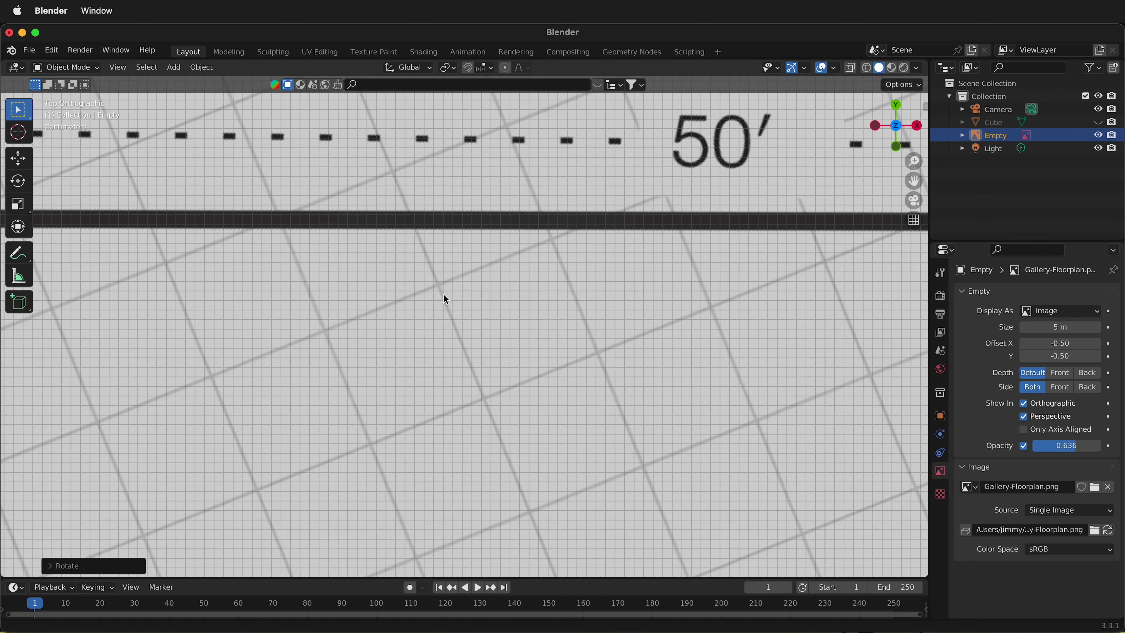
{"action": "scroll", "coordinate": [291, 294], "scroll_direction": "right", "scroll_amount": 10}
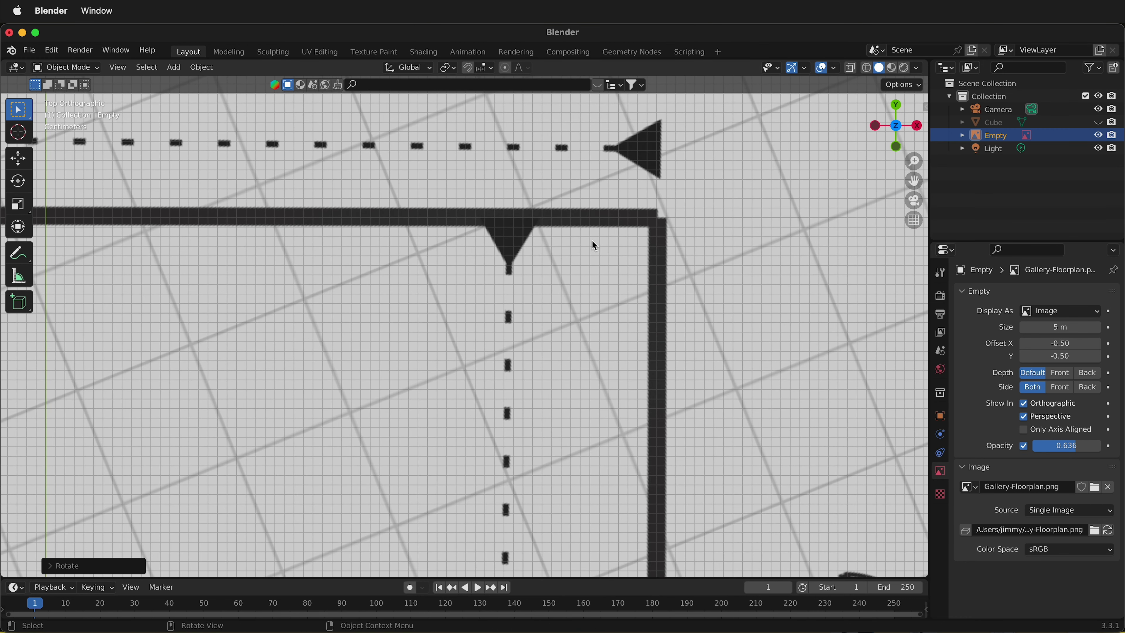
{"action": "key", "text": "r"}
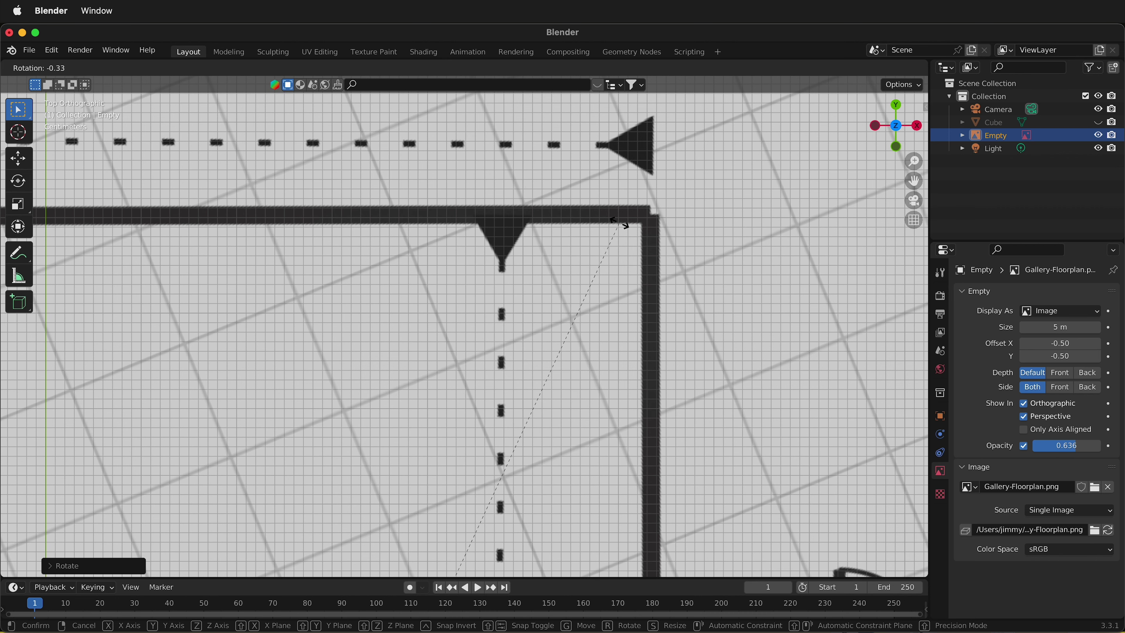
{"action": "left_click", "coordinate": [615, 218]}
Step: Examine the 50' wall along its whole length against the grid lines, and review the entire floor plan
{"action": "scroll", "coordinate": [271, 321], "scroll_direction": "left", "scroll_amount": 15}
{"action": "scroll", "coordinate": [678, 342], "scroll_direction": "left", "scroll_amount": 1}
{"action": "scroll", "coordinate": [677, 340], "scroll_direction": "right", "scroll_amount": 10}
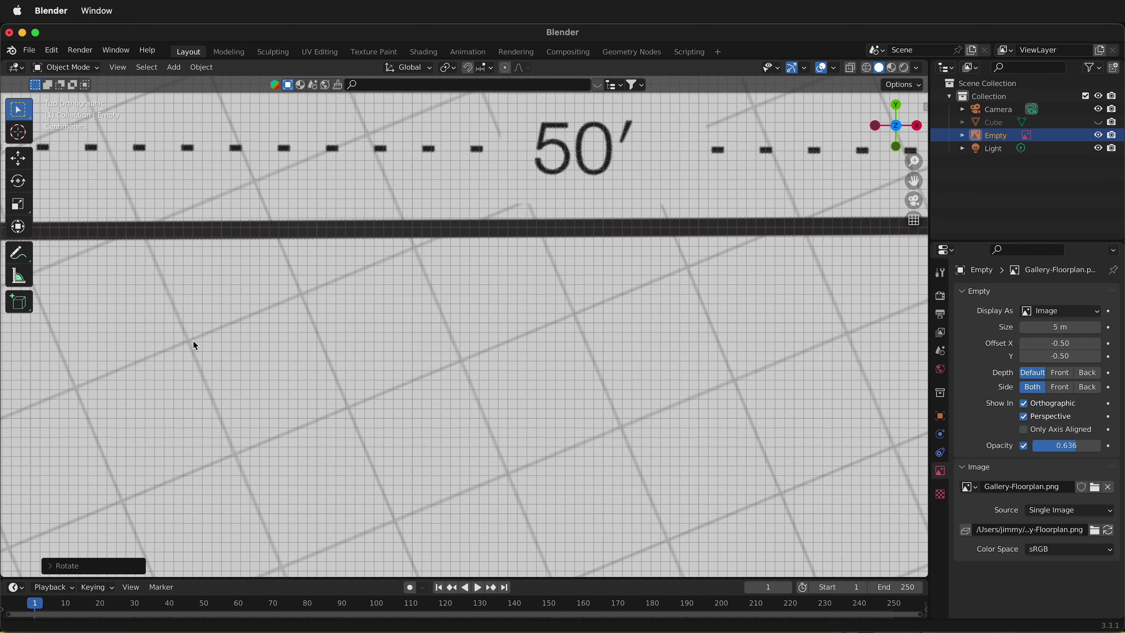
{"action": "scroll", "coordinate": [724, 253], "scroll_direction": "down", "scroll_amount": 5}
{"action": "scroll", "coordinate": [724, 253], "scroll_direction": "right", "scroll_amount": 5}
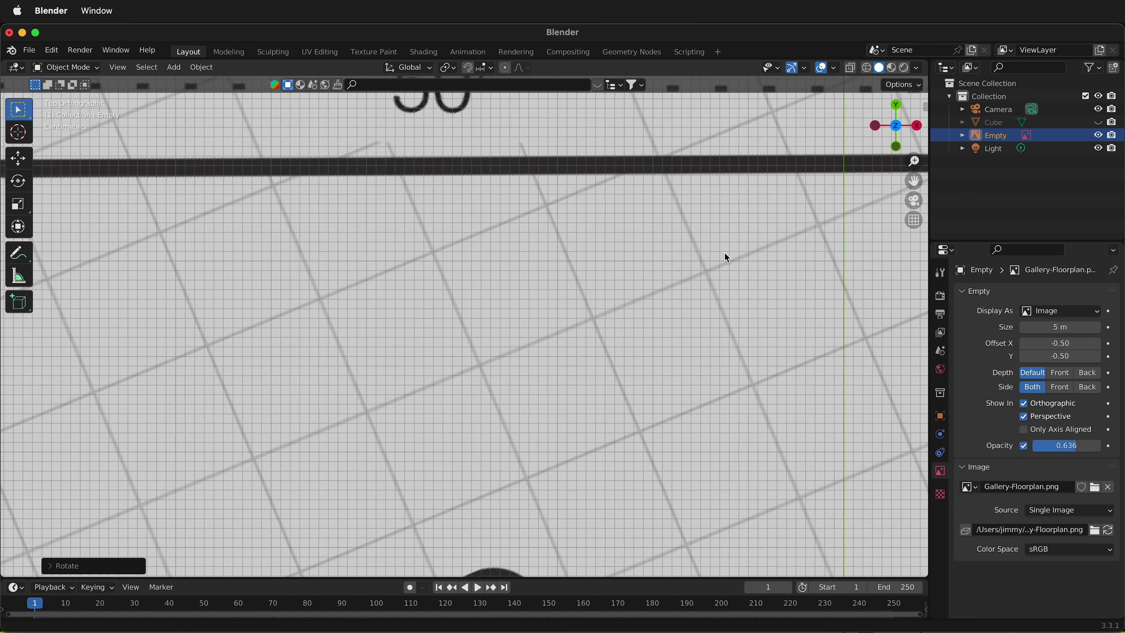
{"action": "scroll", "coordinate": [724, 253], "scroll_direction": "down", "scroll_amount": 3, "text": "ctrl"}
{"action": "scroll", "coordinate": [726, 257], "scroll_direction": "down", "scroll_amount": 6, "text": "ctrl"}
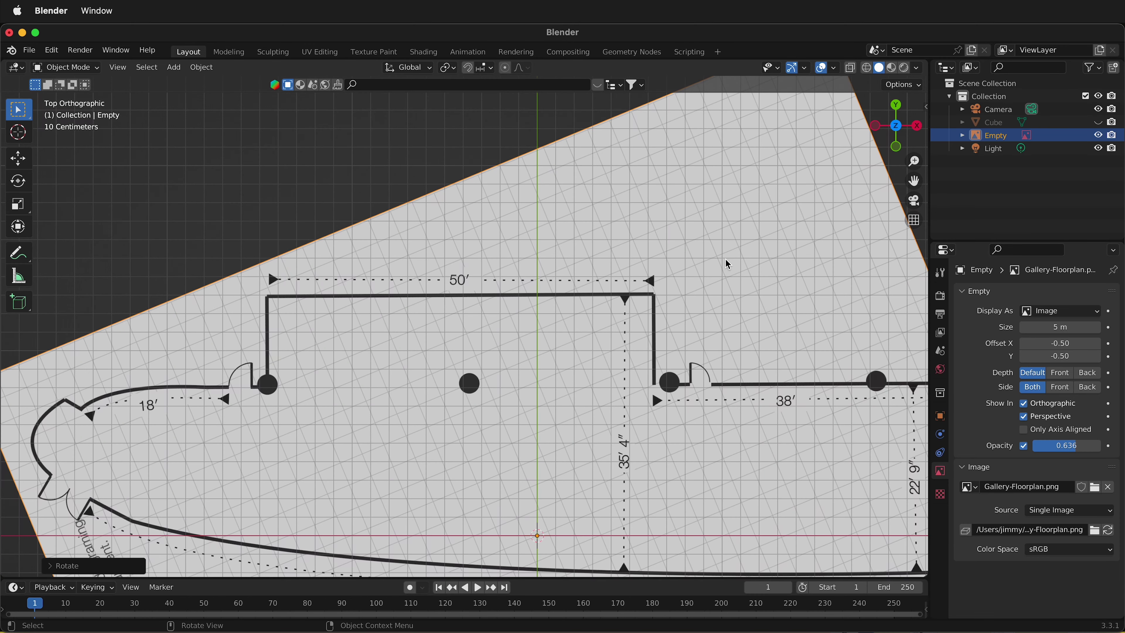
{"action": "scroll", "coordinate": [520, 360], "scroll_direction": "down", "scroll_amount": 3, "text": "ctrl"}
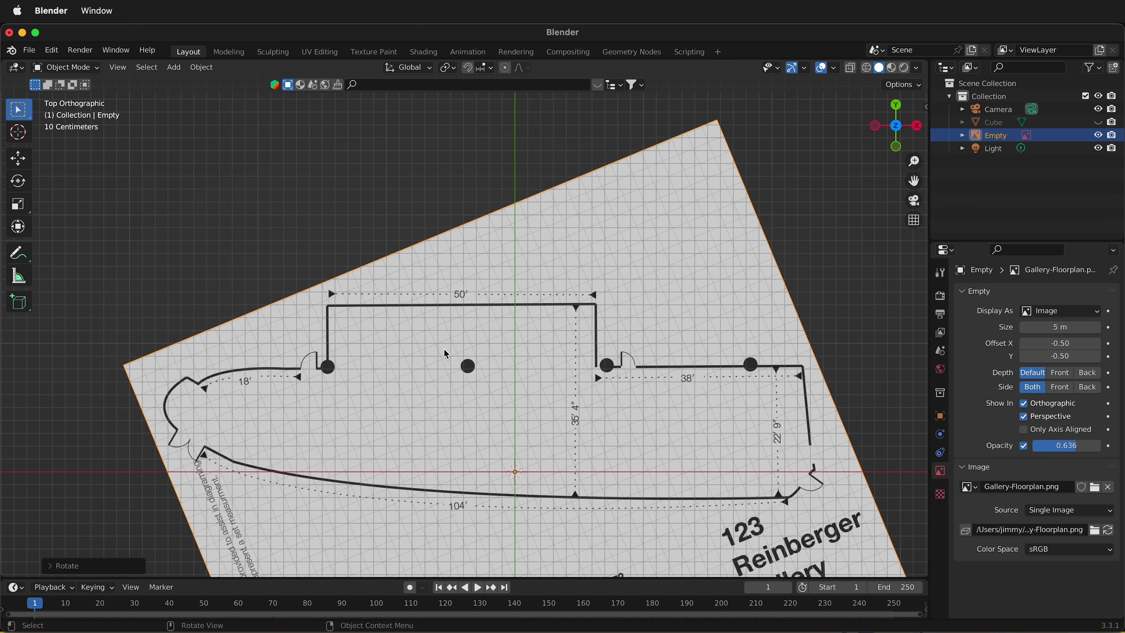
{"action": "middle_click_drag", "start_coordinate": [434, 363], "coordinate": [489, 266], "text": "shift"}
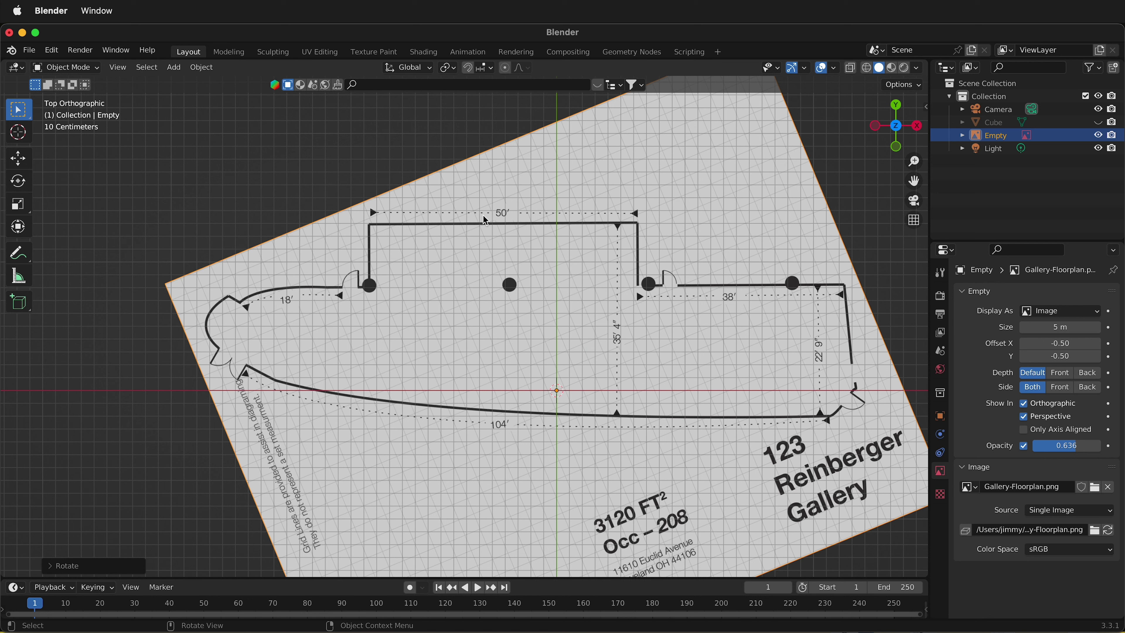
Step: Unhide the default cube and set its X dimension to 50'
{"action": "left_click", "coordinate": [1097, 122]}
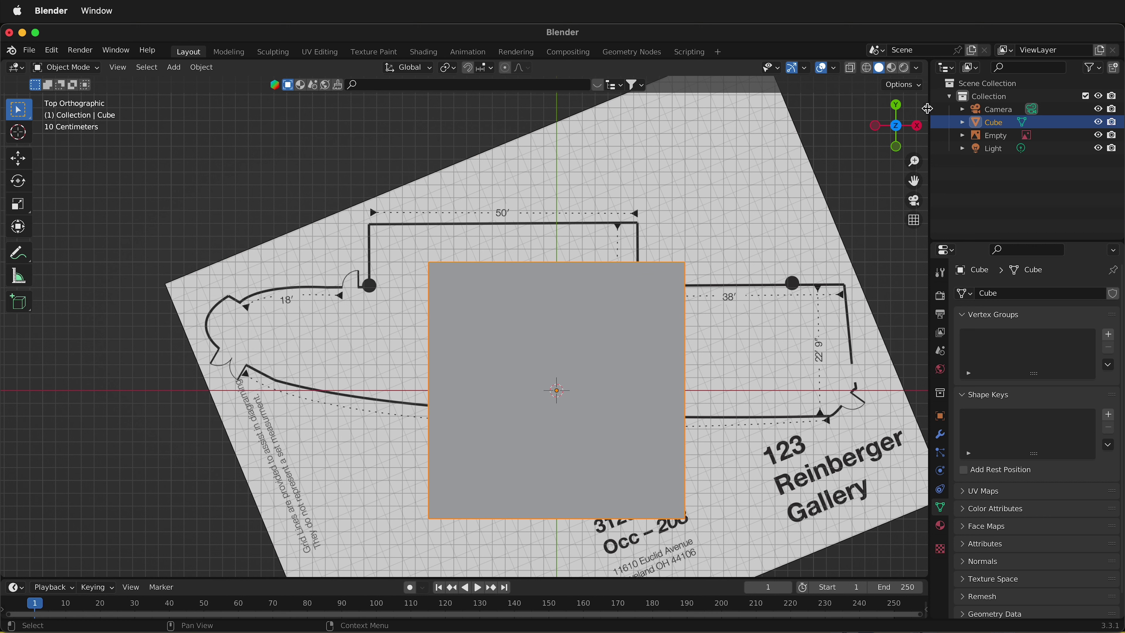
{"action": "left_click", "coordinate": [926, 107]}
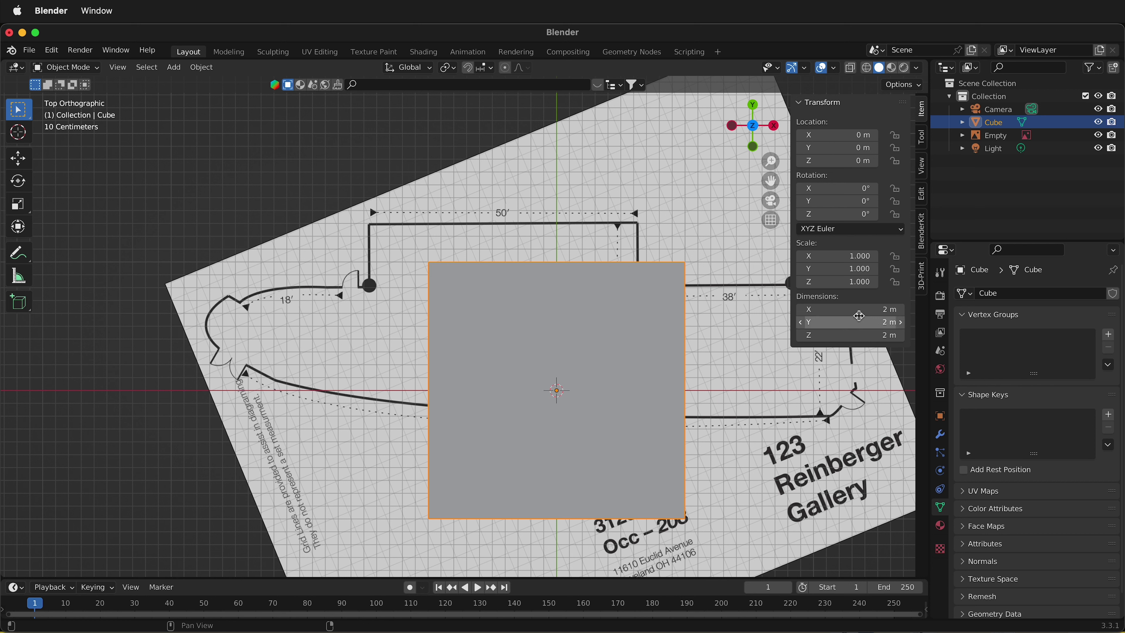
{"action": "left_click", "coordinate": [862, 310]}
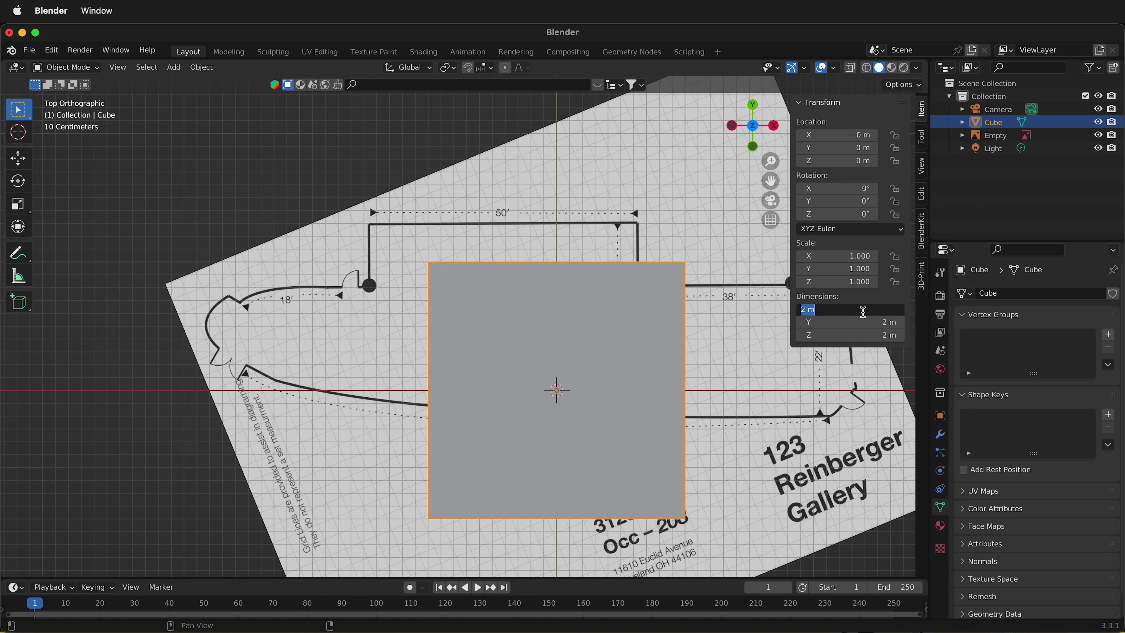
{"action": "type", "text": "50'"}
{"action": "key", "text": "Return"}
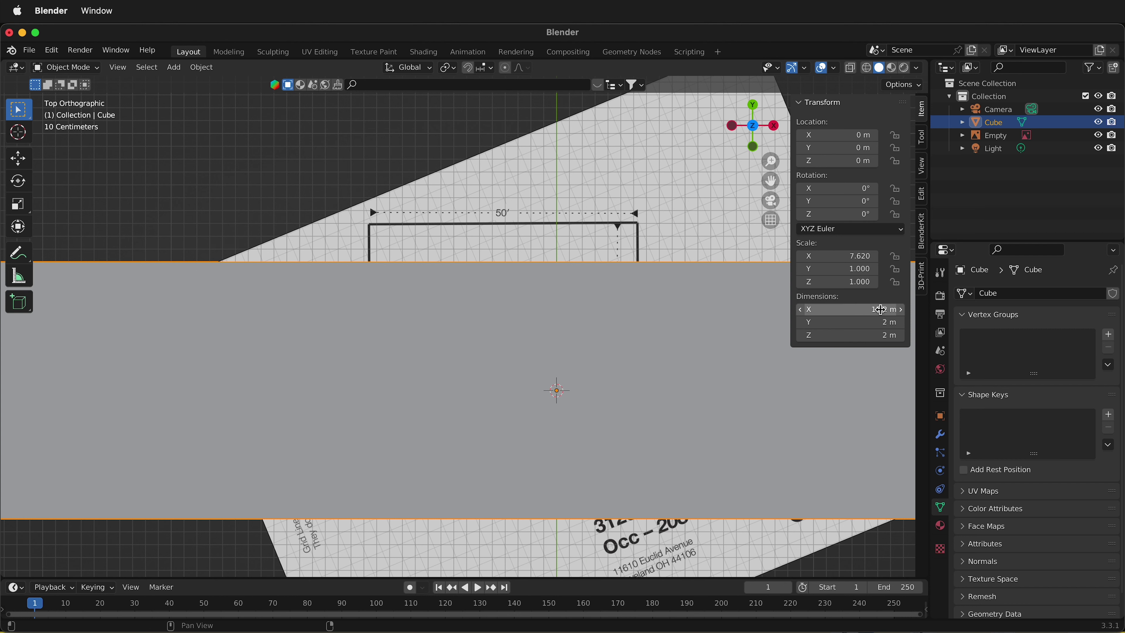
Step: Set the cube's Y dimension to 6" to give it a wall thickness
{"action": "scroll", "coordinate": [646, 300], "scroll_direction": "down", "scroll_amount": 5}
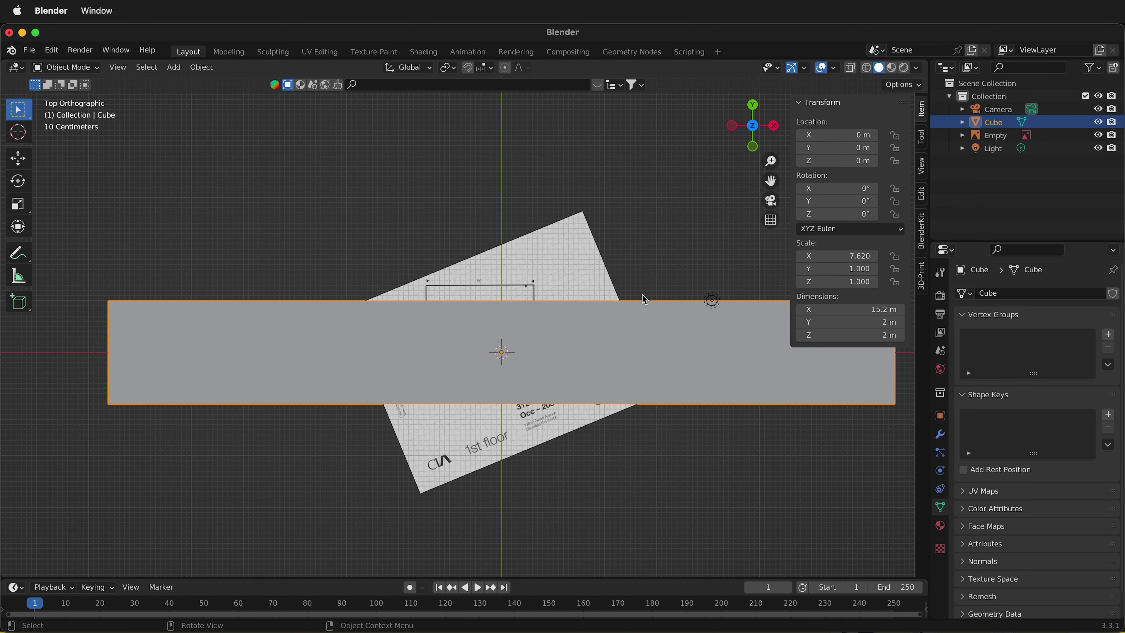
{"action": "scroll", "coordinate": [645, 300], "scroll_direction": "down", "scroll_amount": 1}
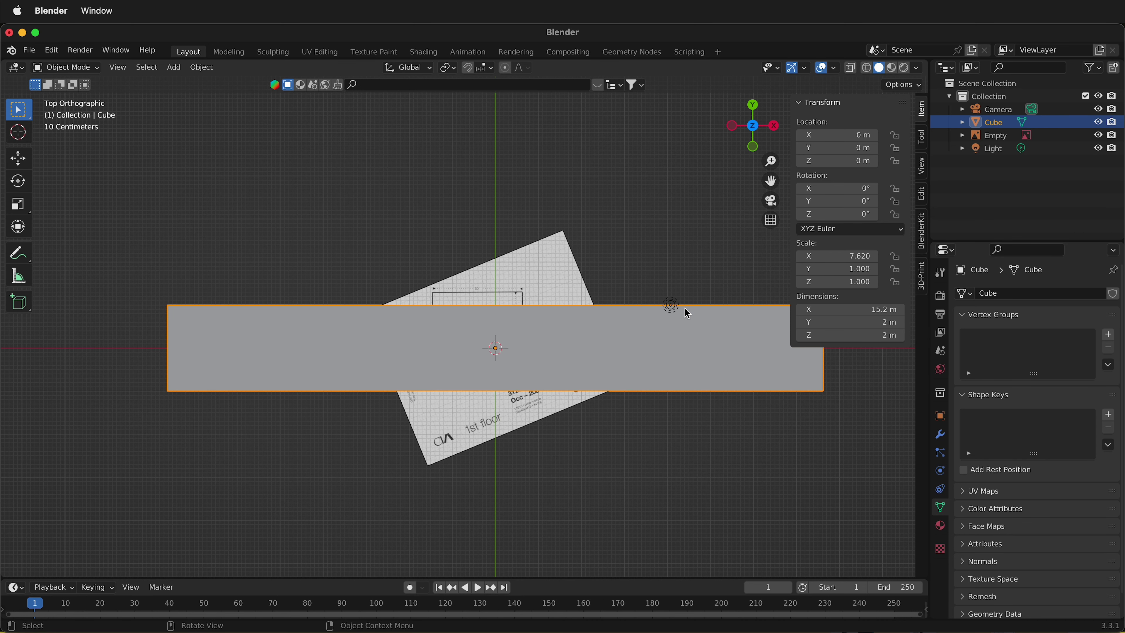
{"action": "scroll", "coordinate": [642, 301], "scroll_direction": "up", "scroll_amount": 3}
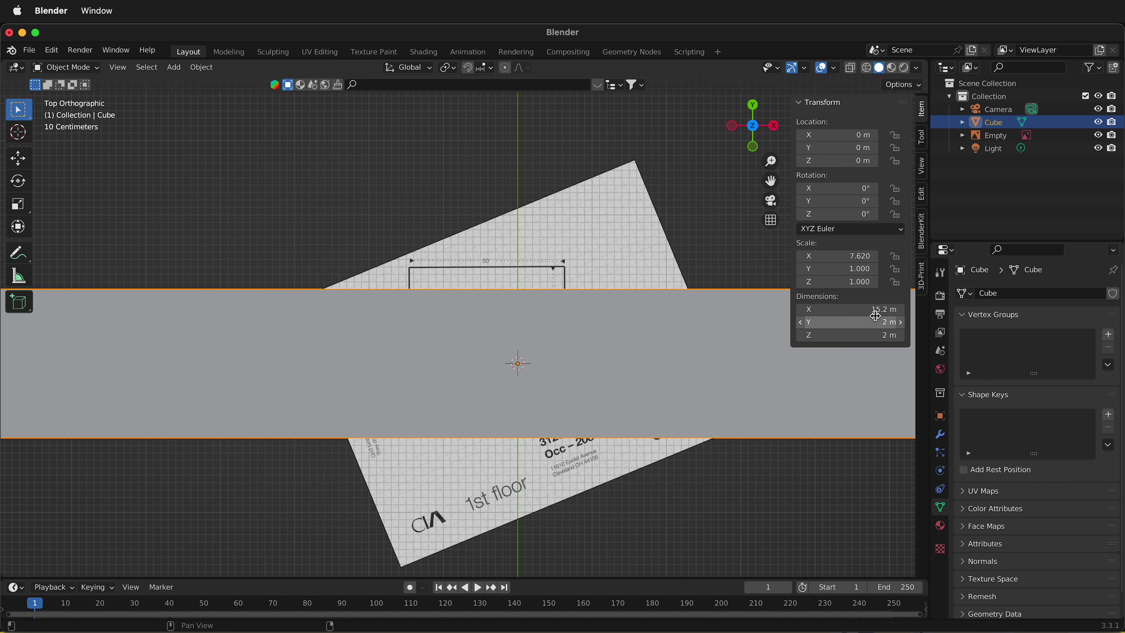
{"action": "left_click", "coordinate": [880, 325]}
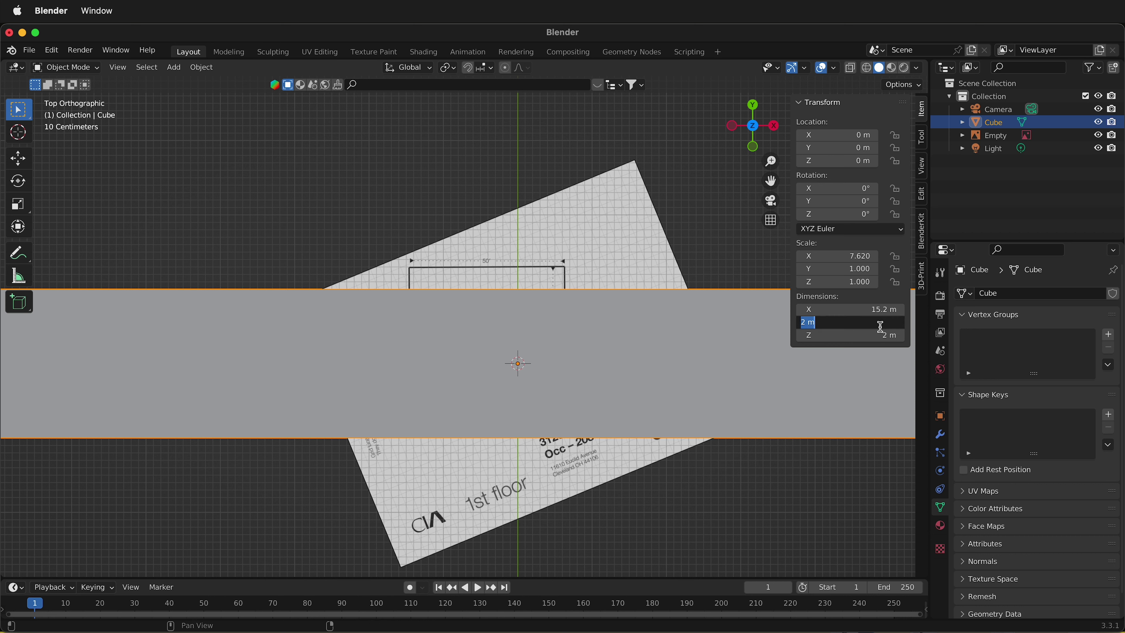
{"action": "type", "text": "6\""}
{"action": "key", "text": "Return"}
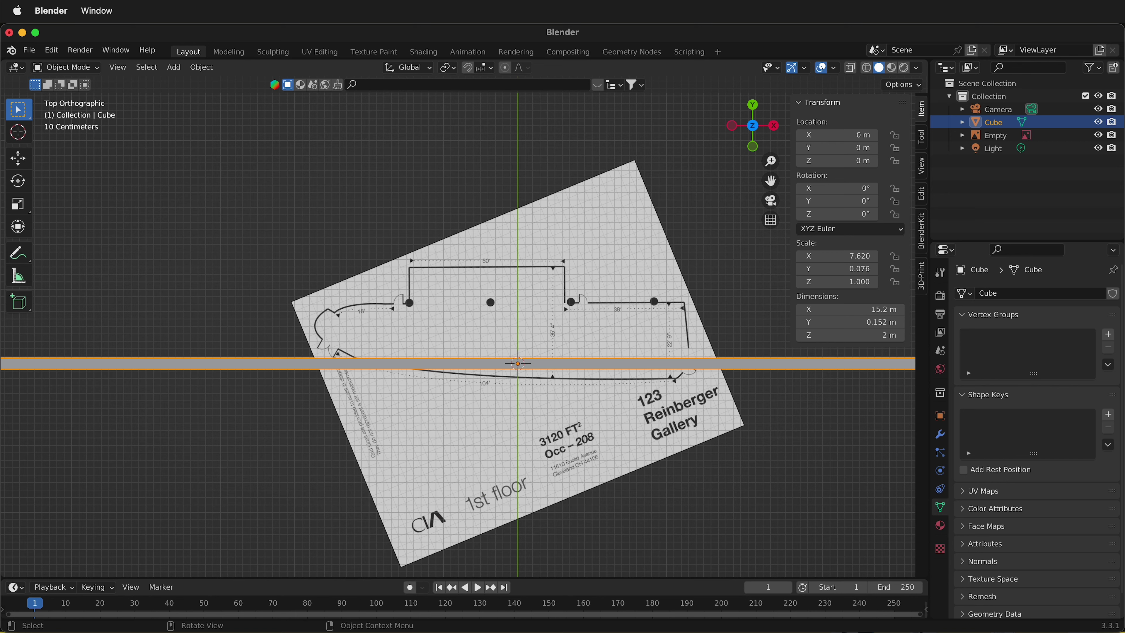
Step: Move the cube to about X 6.159 m, Y 1.2165 m so its upper-left corner meets the 50' wall's left corner
{"action": "key", "text": "g"}
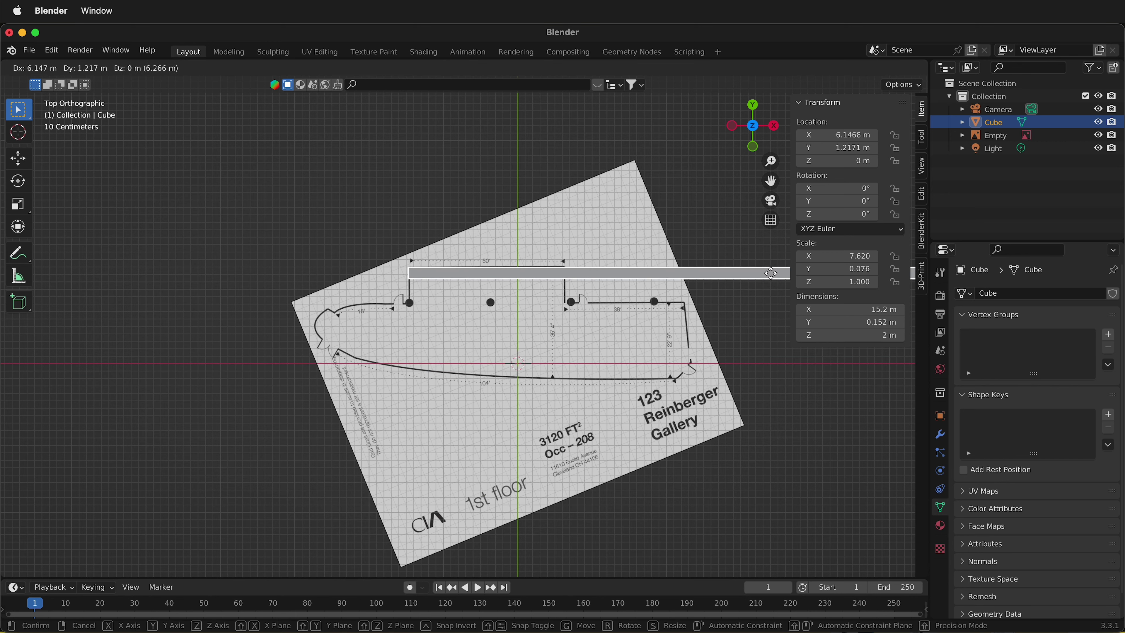
{"action": "left_click", "coordinate": [771, 273]}
{"action": "scroll", "coordinate": [480, 292], "scroll_direction": "up", "scroll_amount": 10}
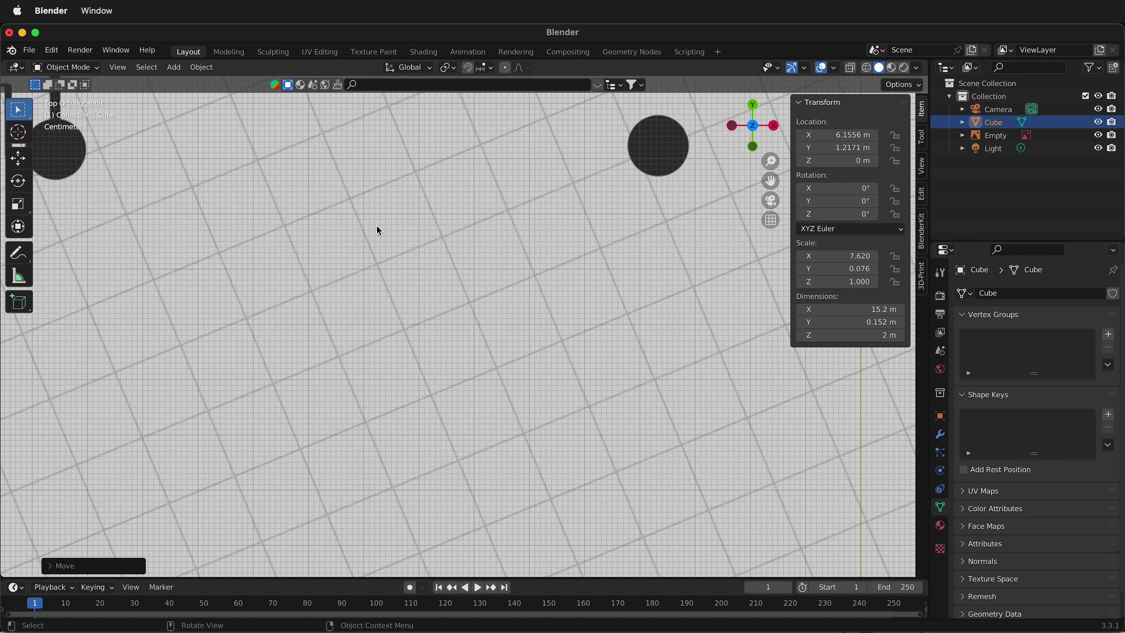
{"action": "scroll", "coordinate": [416, 219], "scroll_direction": "up", "scroll_amount": 5}
{"action": "scroll", "coordinate": [726, 188], "scroll_direction": "up", "scroll_amount": 2, "text": "shift"}
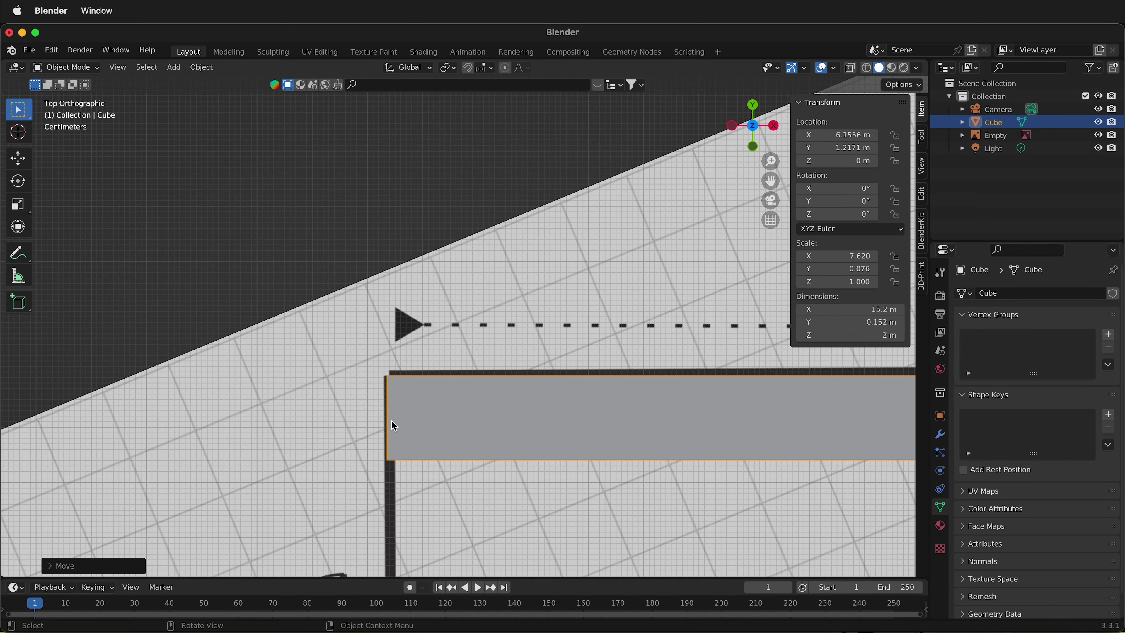
{"action": "scroll", "coordinate": [401, 416], "scroll_direction": "up", "scroll_amount": 2}
{"action": "middle_click_drag", "start_coordinate": [388, 387], "coordinate": [443, 294], "text": "shift"}
{"action": "key", "text": "g"}
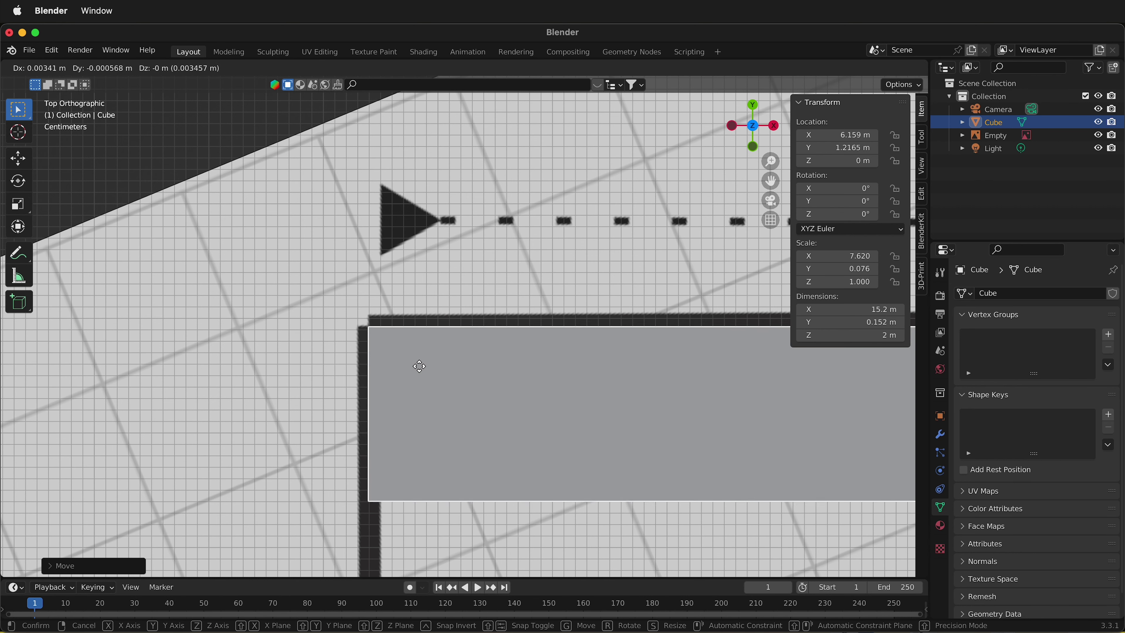
{"action": "left_click", "coordinate": [418, 366]}
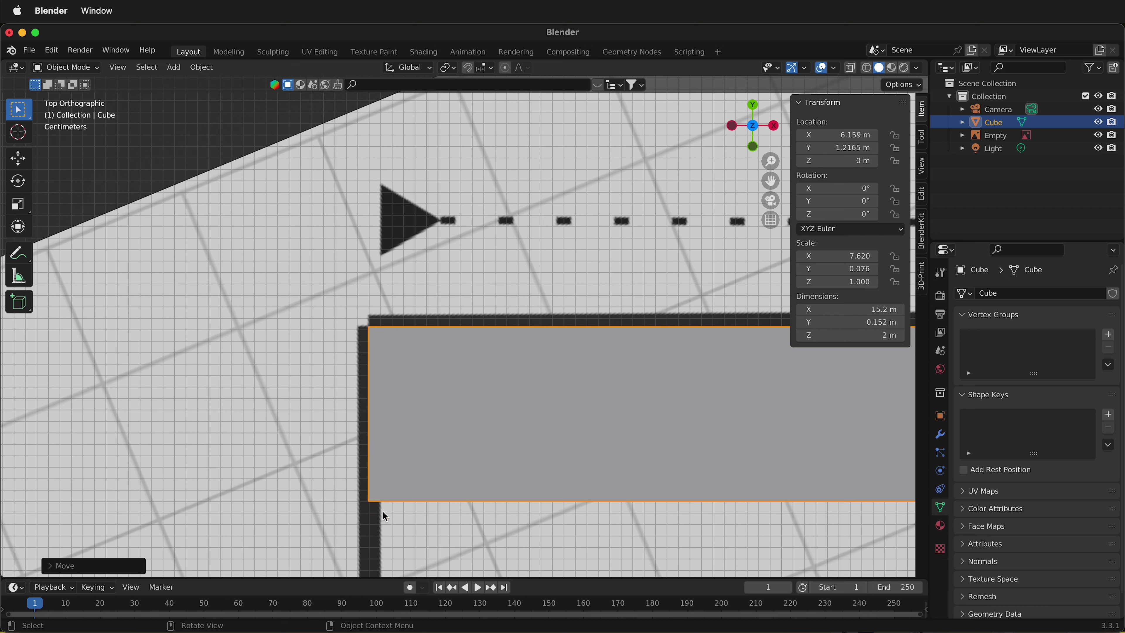
Step: Snap the 3D cursor to the cube's upper-left corner vertex in Edit Mode and return to Object Mode
{"action": "left_click", "coordinate": [477, 444]}
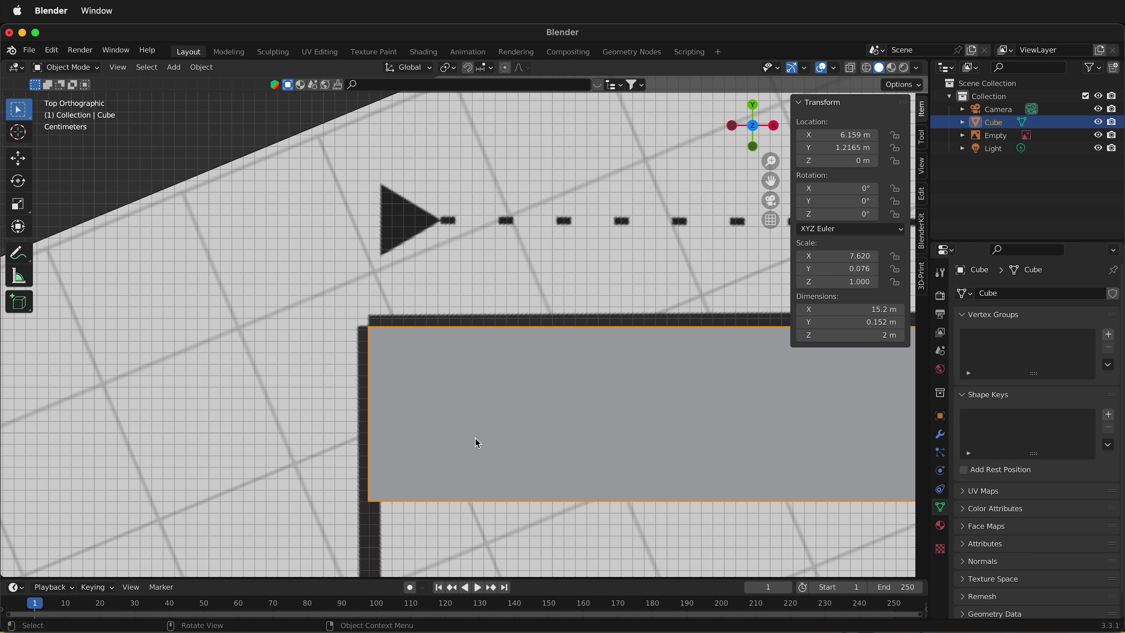
{"action": "key", "text": "Tab"}
{"action": "left_click", "coordinate": [371, 330]}
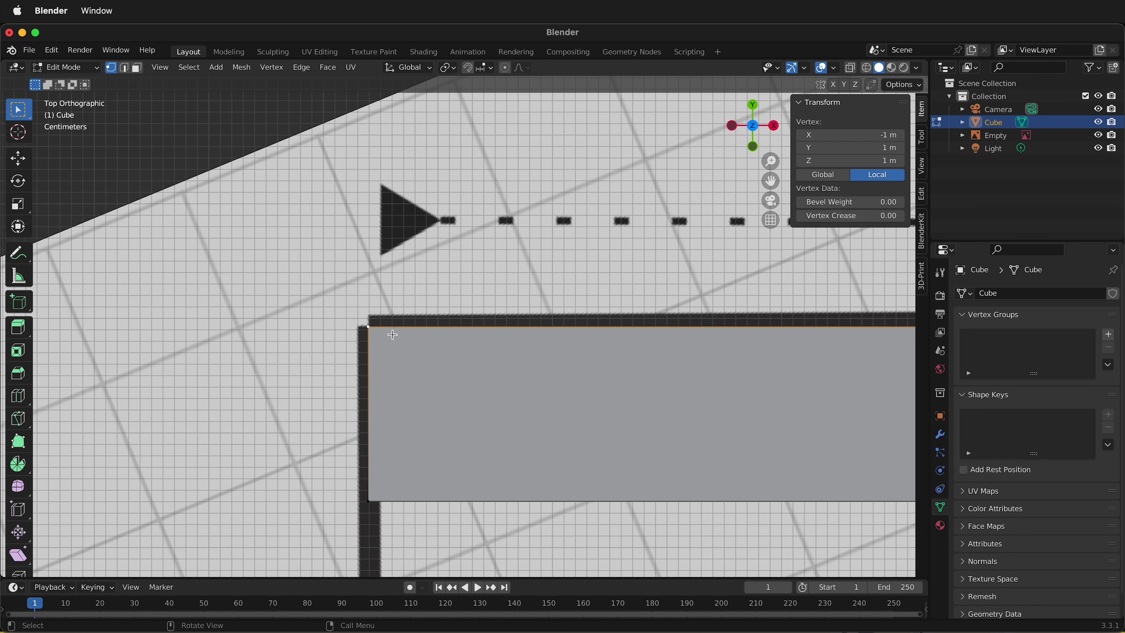
{"action": "key", "text": "shift+s"}
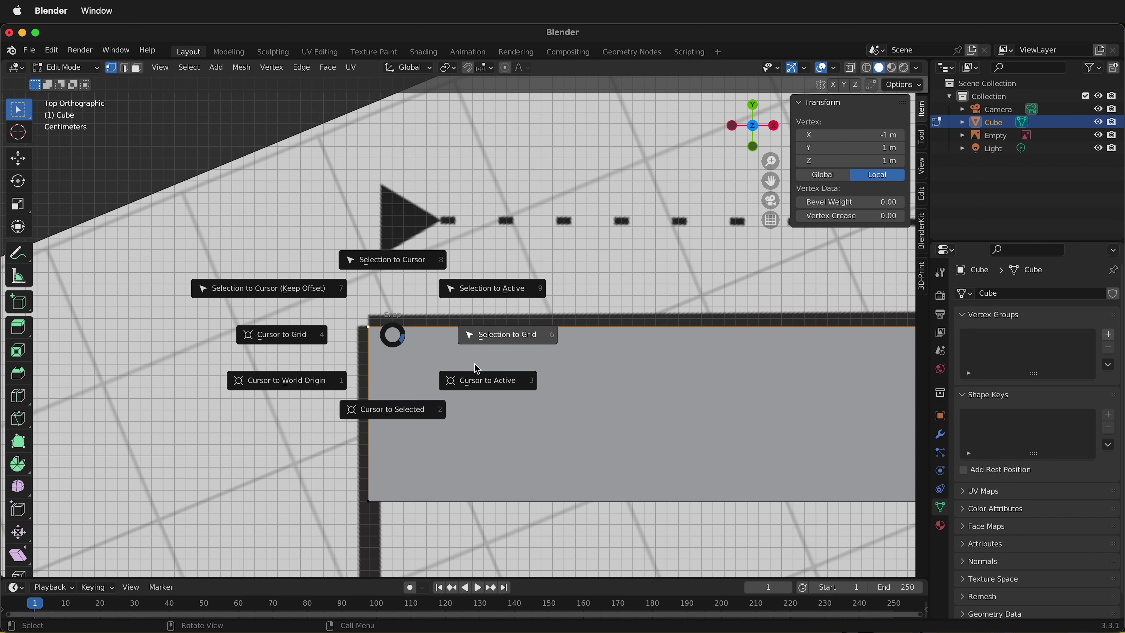
{"action": "left_click", "coordinate": [411, 419]}
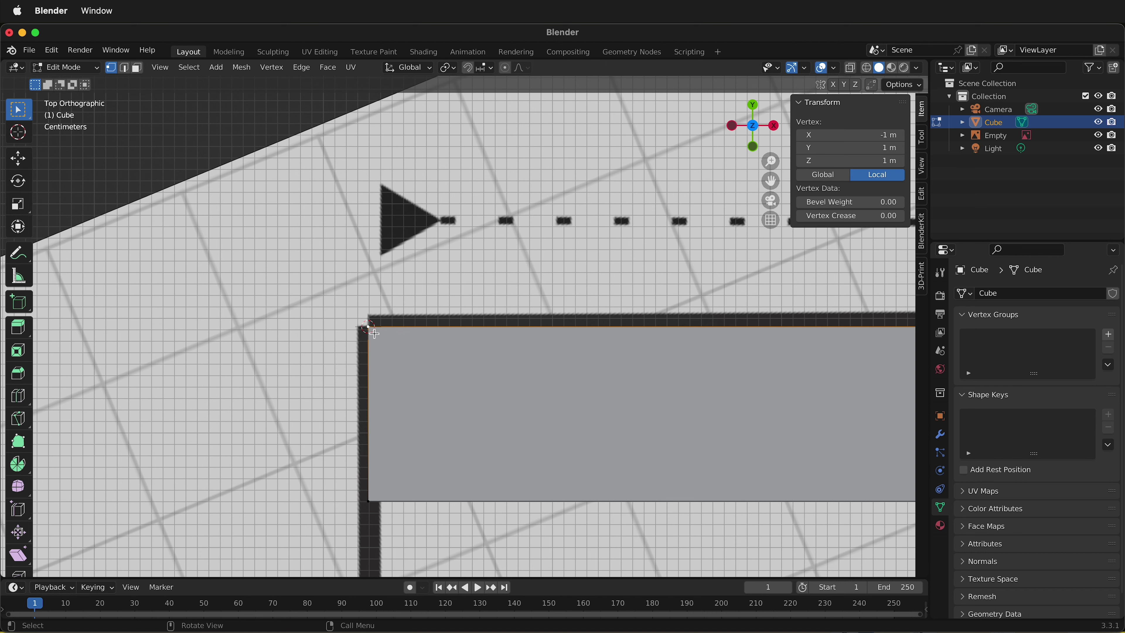
{"action": "key", "text": "Tab"}
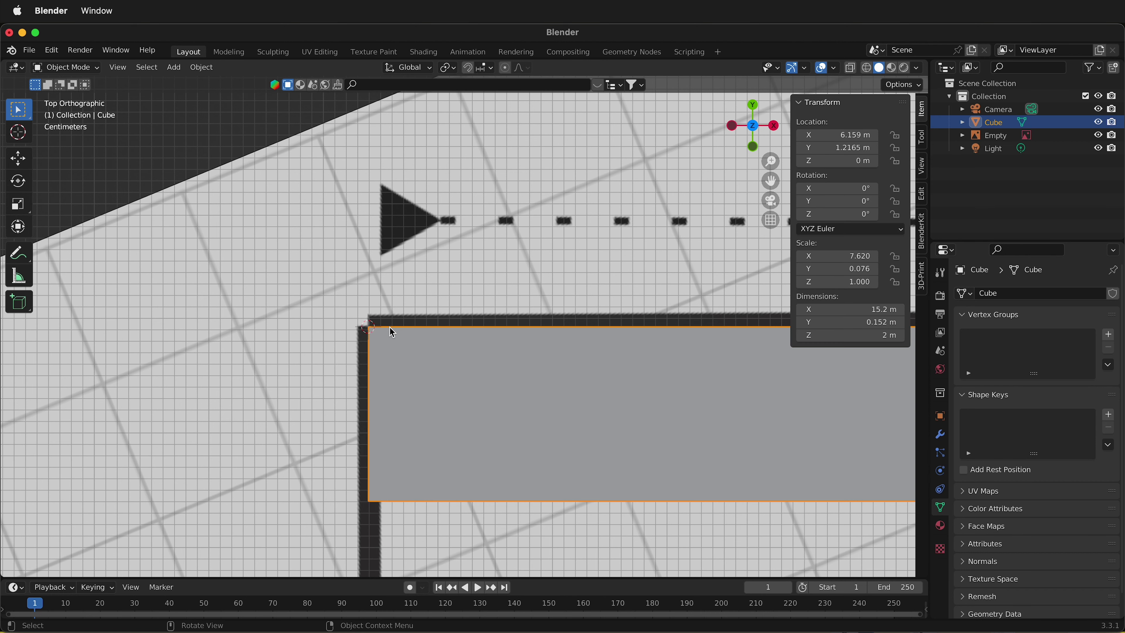
Step: Select the floor plan image and set the transform pivot point to the 3D Cursor
{"action": "scroll", "coordinate": [473, 270], "scroll_direction": "down", "scroll_amount": 8}
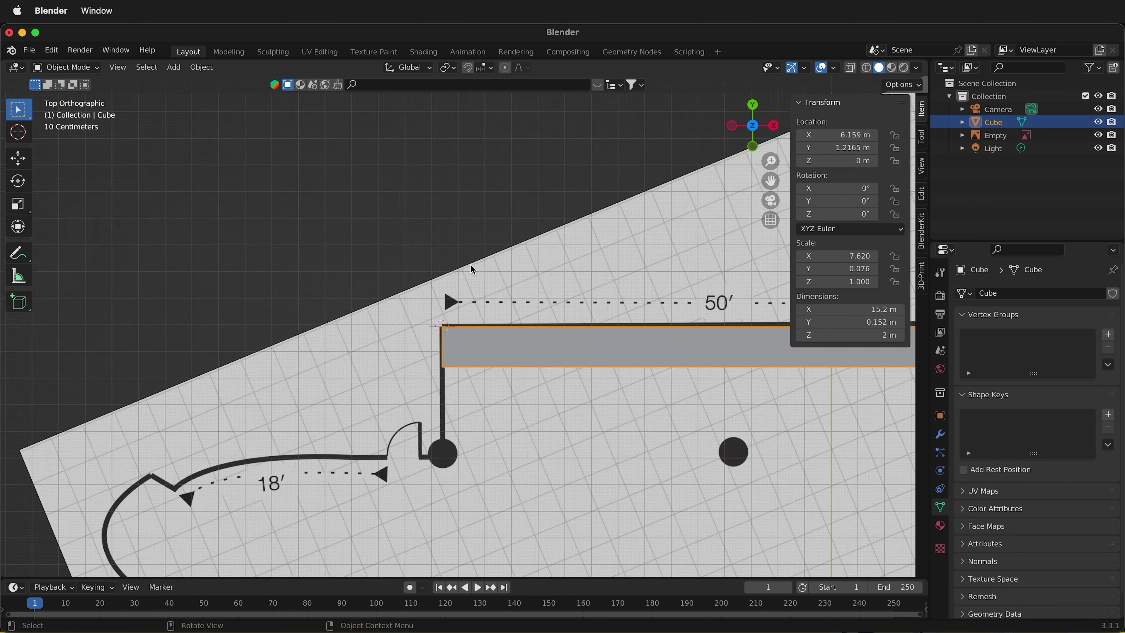
{"action": "left_click", "coordinate": [381, 390]}
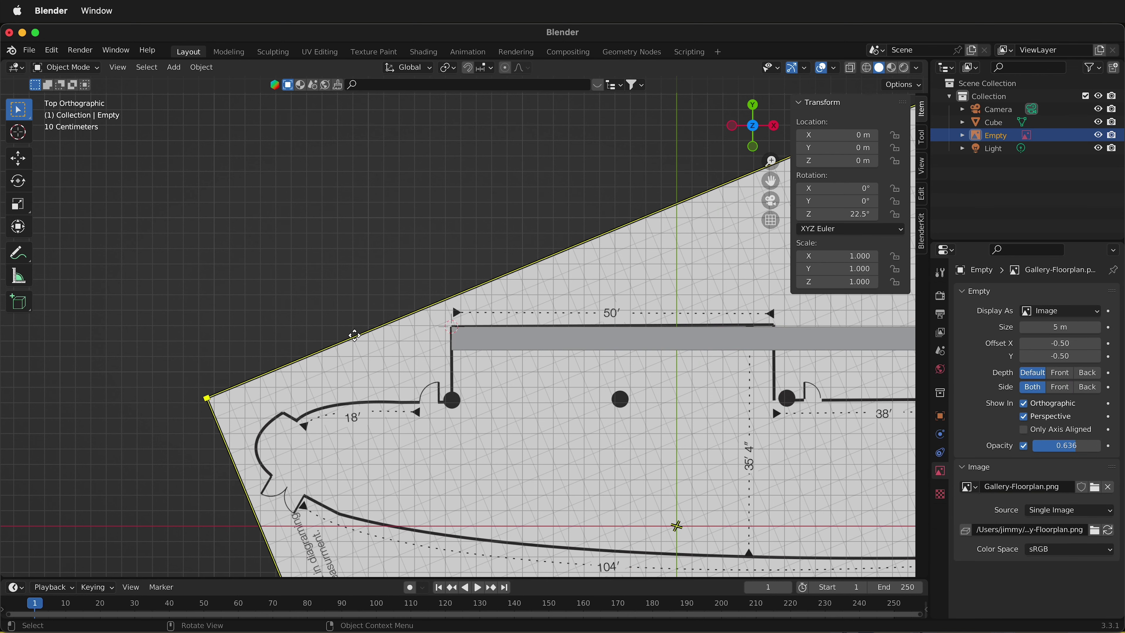
{"action": "scroll", "coordinate": [249, 270], "scroll_direction": "up", "scroll_amount": 1}
{"action": "scroll", "coordinate": [248, 270], "scroll_direction": "down", "scroll_amount": 6}
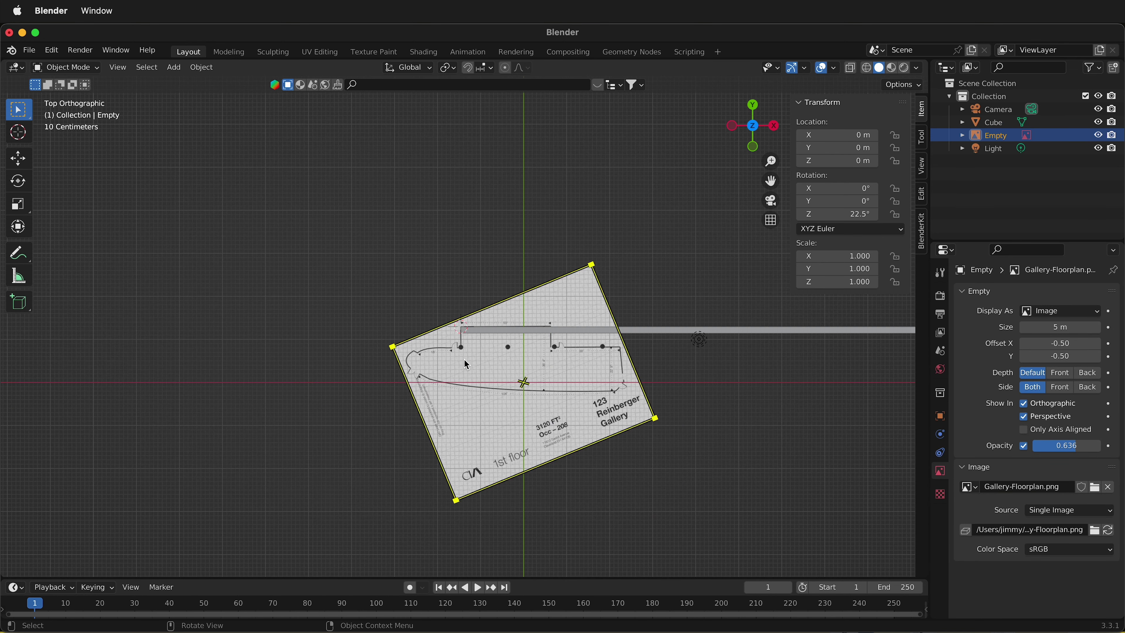
{"action": "scroll", "coordinate": [484, 359], "scroll_direction": "up", "scroll_amount": 2}
{"action": "scroll", "coordinate": [467, 336], "scroll_direction": "up", "scroll_amount": 3}
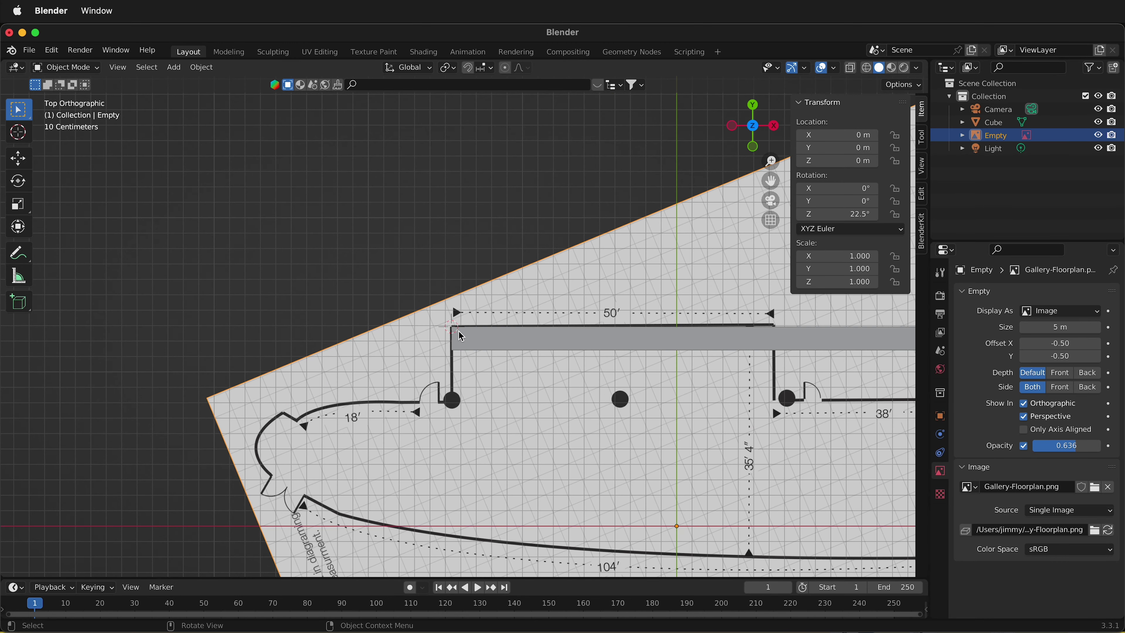
{"action": "left_click", "coordinate": [448, 68]}
{"action": "left_click", "coordinate": [487, 67]}
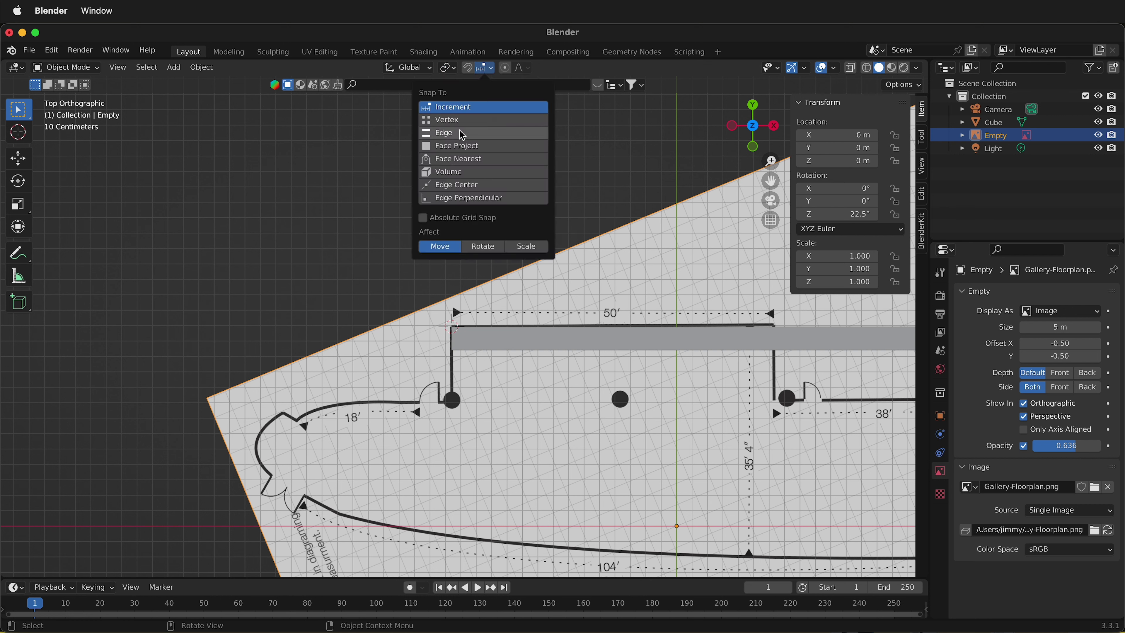
{"action": "left_click", "coordinate": [449, 69]}
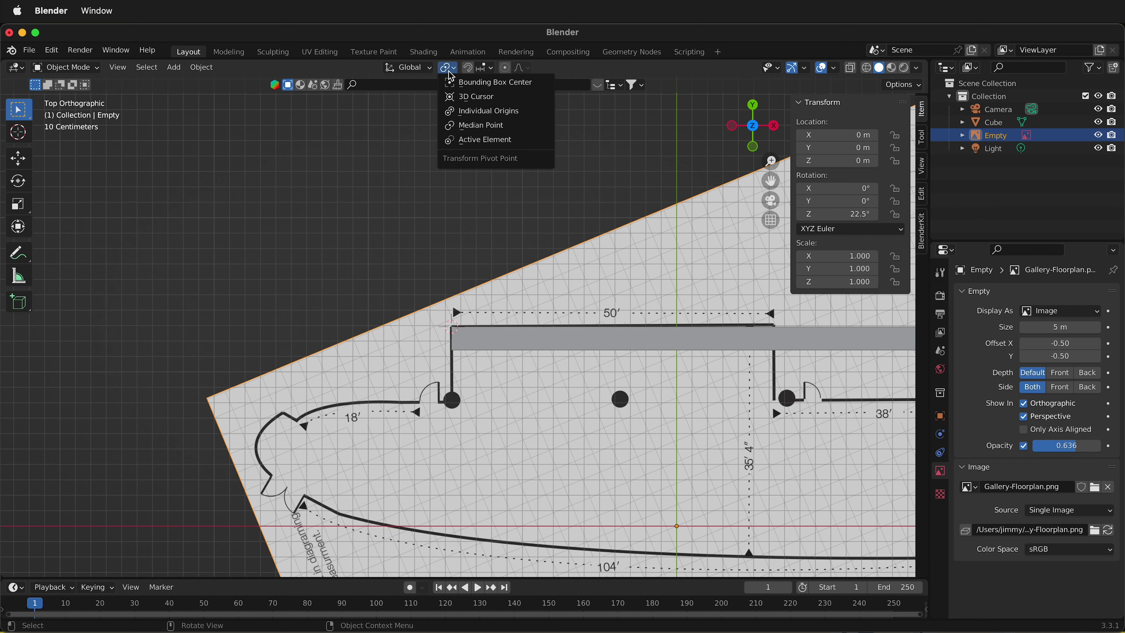
{"action": "left_click", "coordinate": [501, 97]}
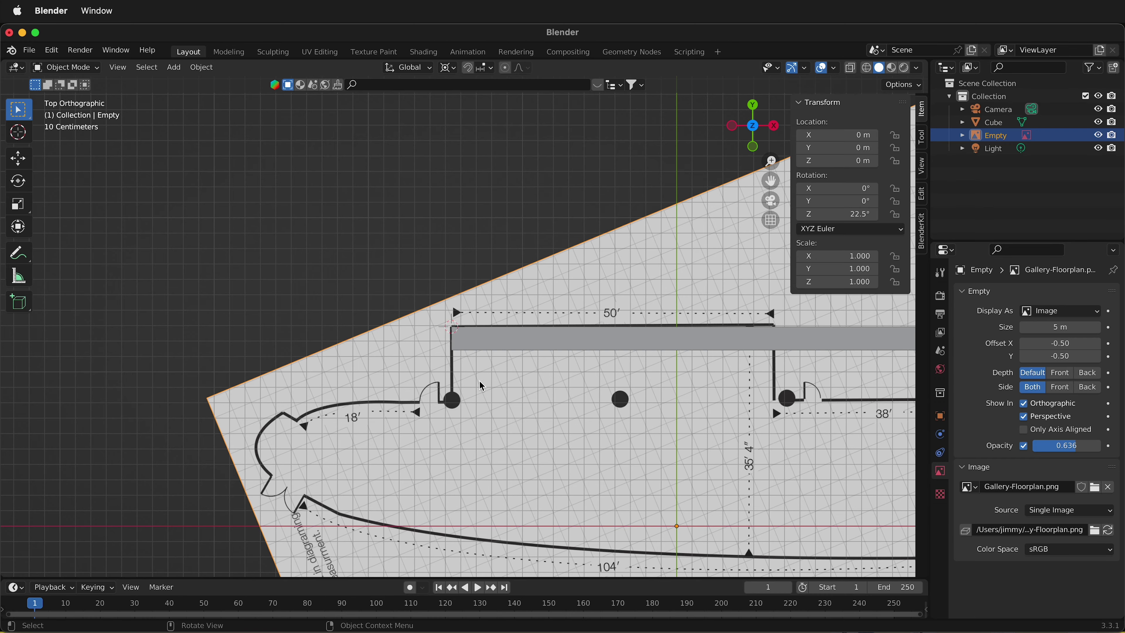
Step: Scale the floor plan image to about 7.316 so its 50' wall matches the length of the 50' cube
{"action": "key", "text": "s"}
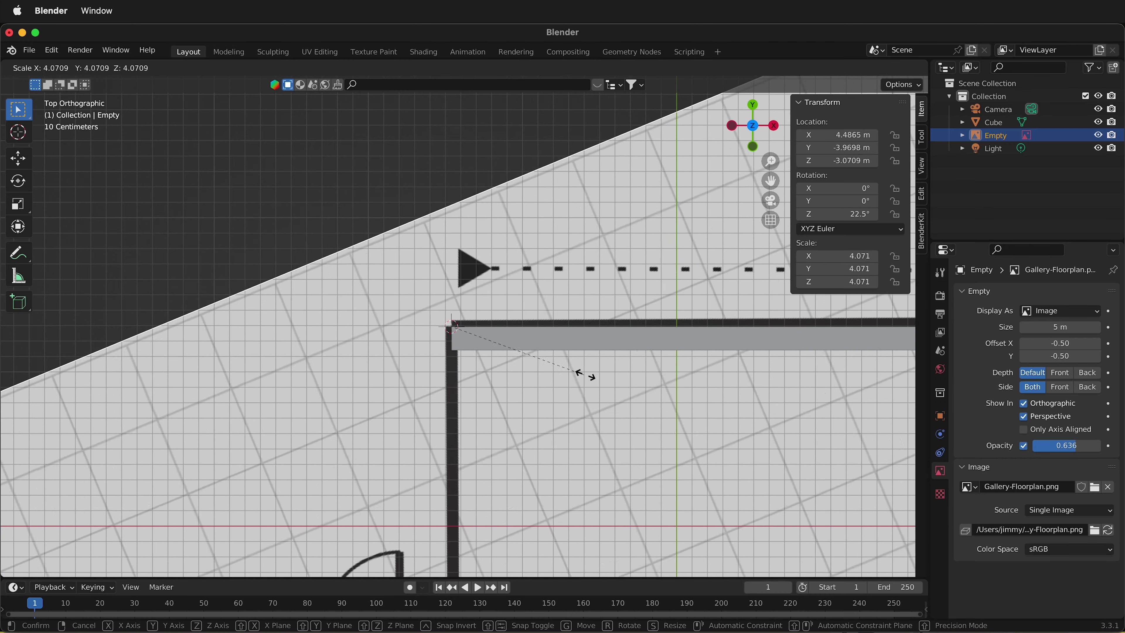
{"action": "left_click", "coordinate": [610, 379]}
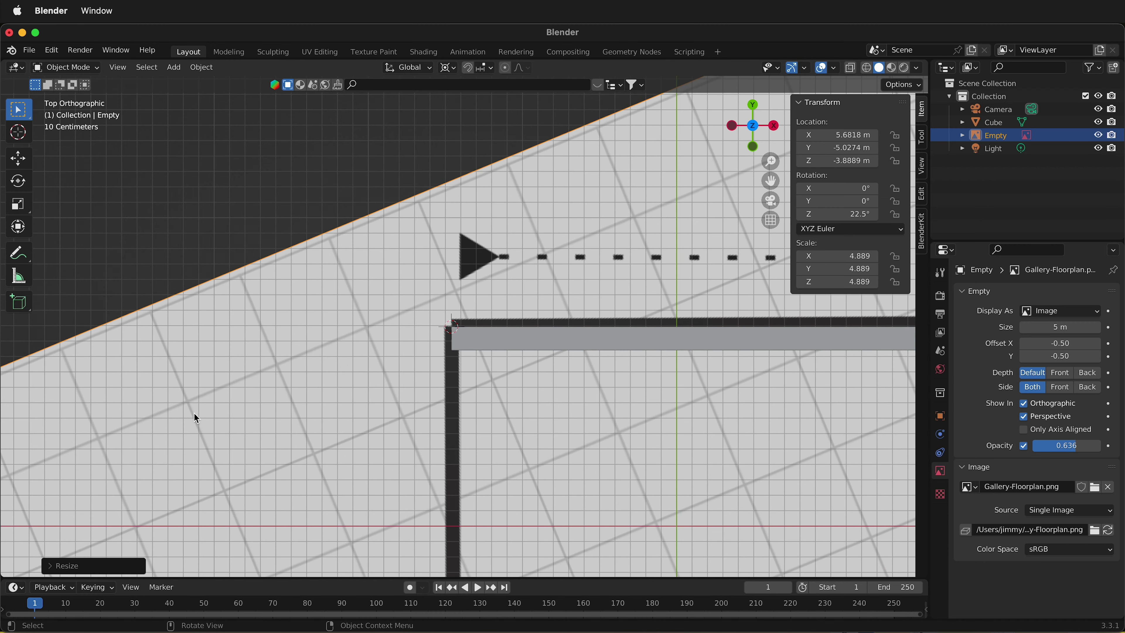
{"action": "scroll", "coordinate": [196, 346], "scroll_direction": "down", "scroll_amount": 8}
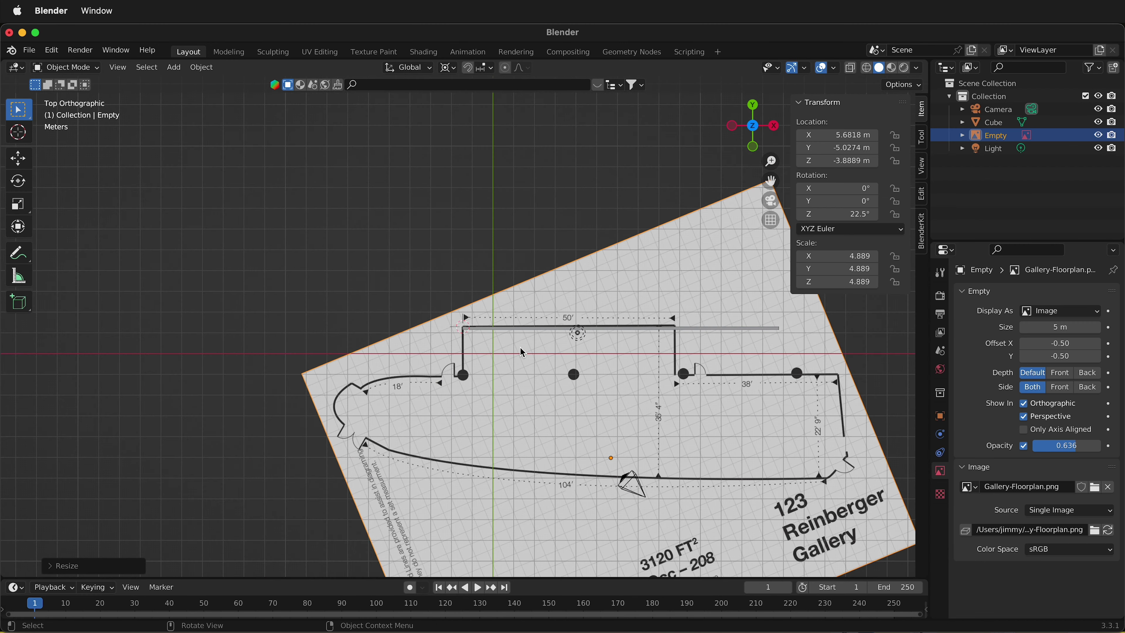
{"action": "scroll", "coordinate": [502, 321], "scroll_direction": "up", "scroll_amount": 4}
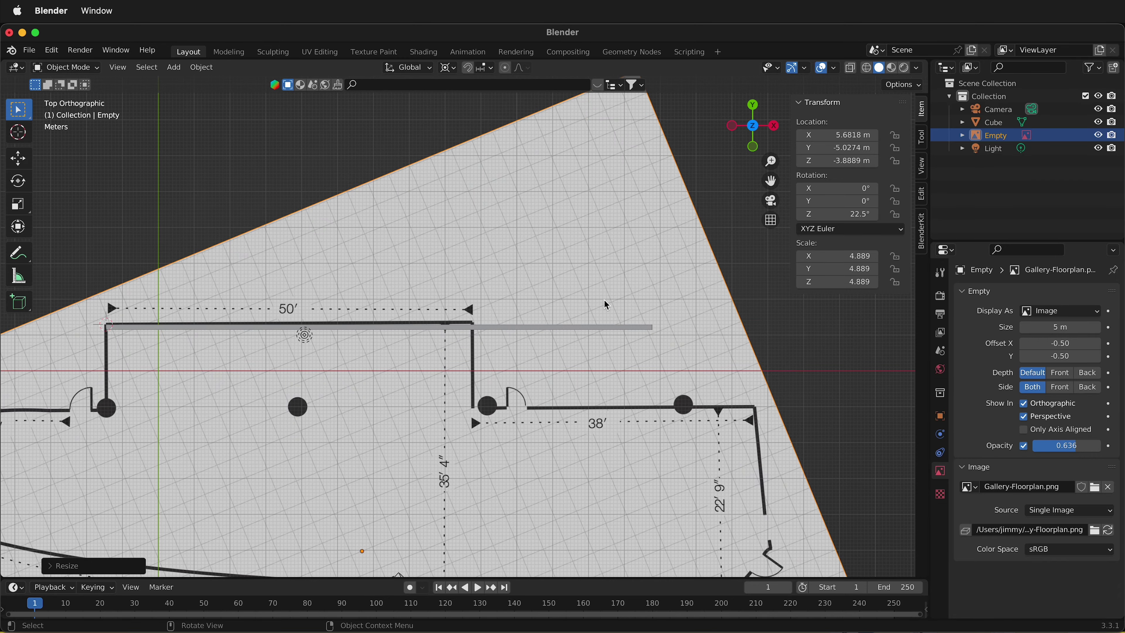
{"action": "key", "text": "s"}
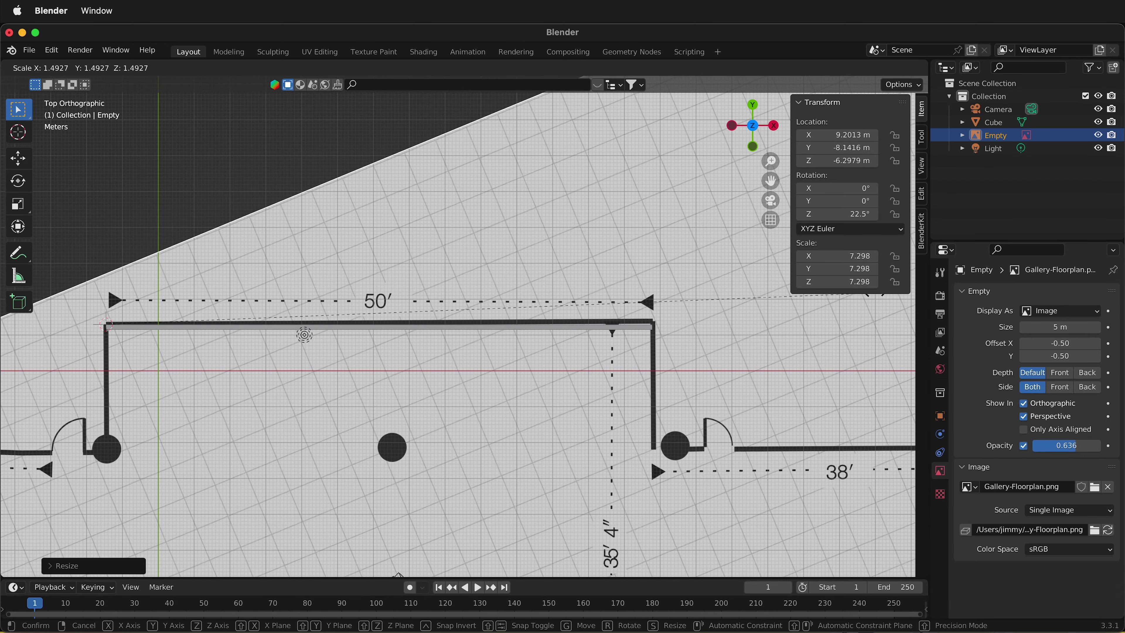
{"action": "left_click", "coordinate": [875, 294]}
Step: Rotate the floor plan image to about 22.2° on Z so the 50' wall runs level with the cube
{"action": "scroll", "coordinate": [704, 310], "scroll_direction": "up", "scroll_amount": 8}
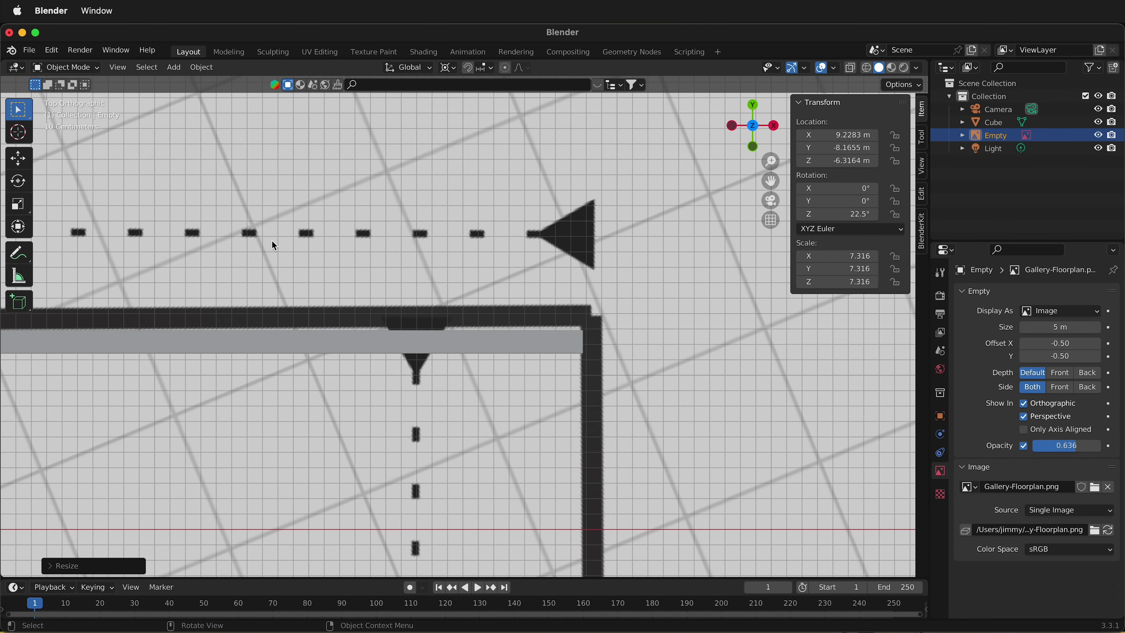
{"action": "key", "text": "r"}
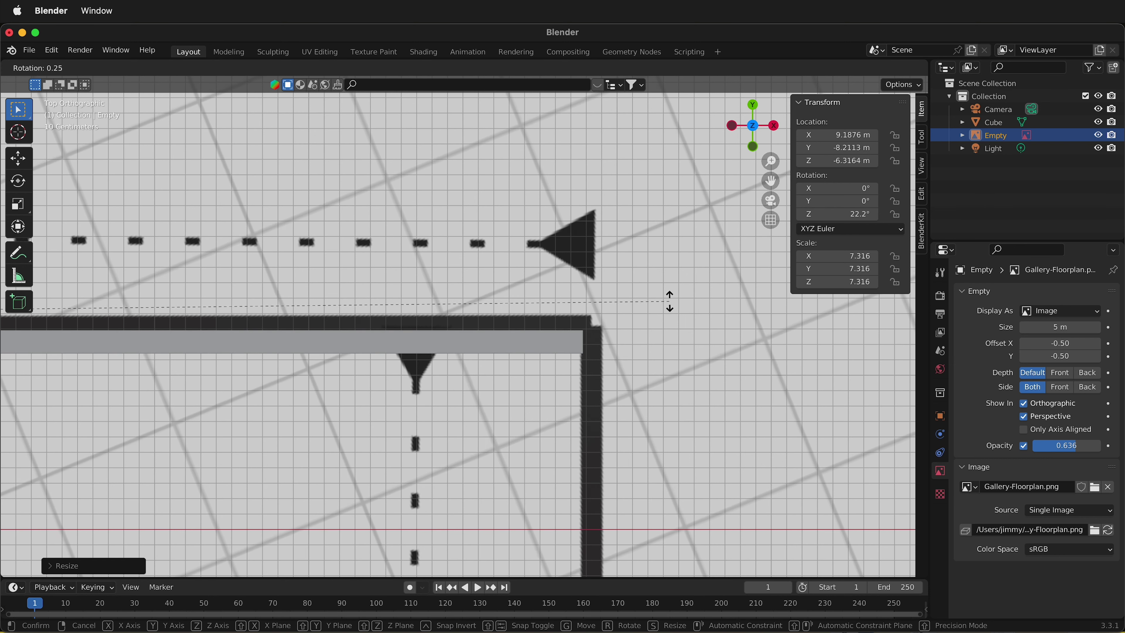
{"action": "left_click", "coordinate": [670, 303]}
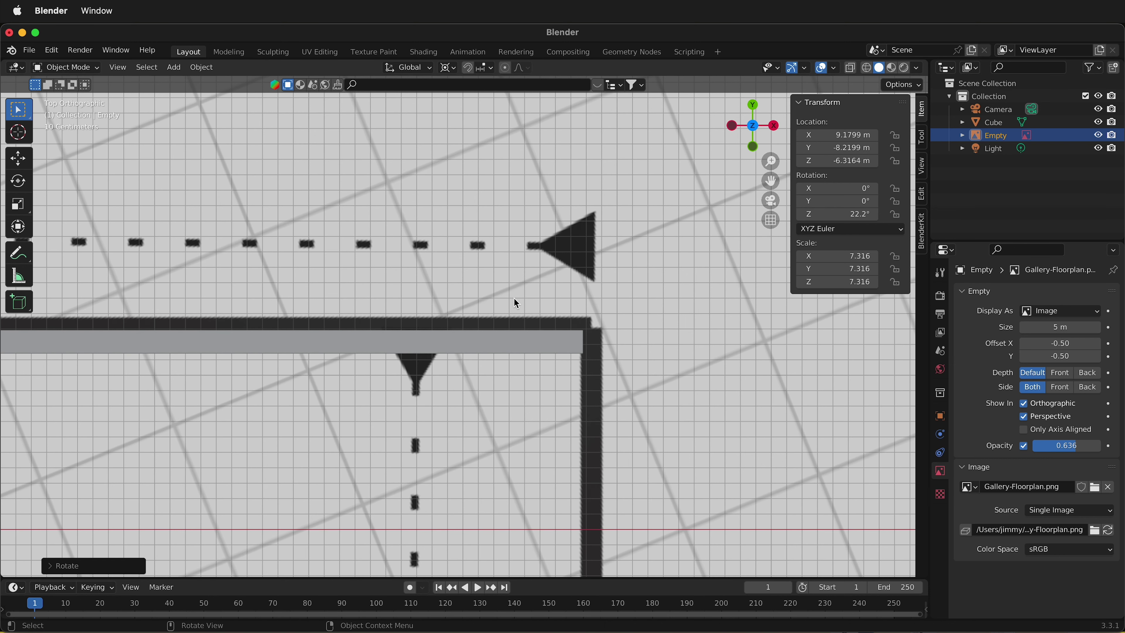
Step: Fine-tune the floor plan's scale to about 7.291 and its Z rotation to about 22.1° at the wall's right corner
{"action": "key", "text": "s"}
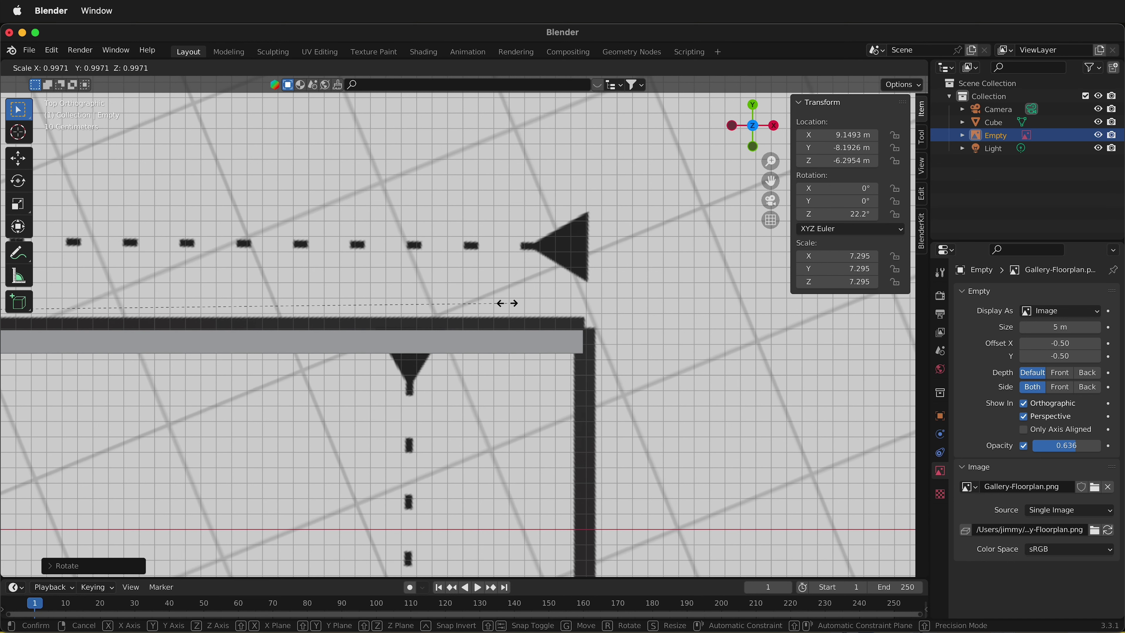
{"action": "left_click", "coordinate": [502, 302]}
{"action": "scroll", "coordinate": [645, 379], "scroll_direction": "up", "scroll_amount": 3}
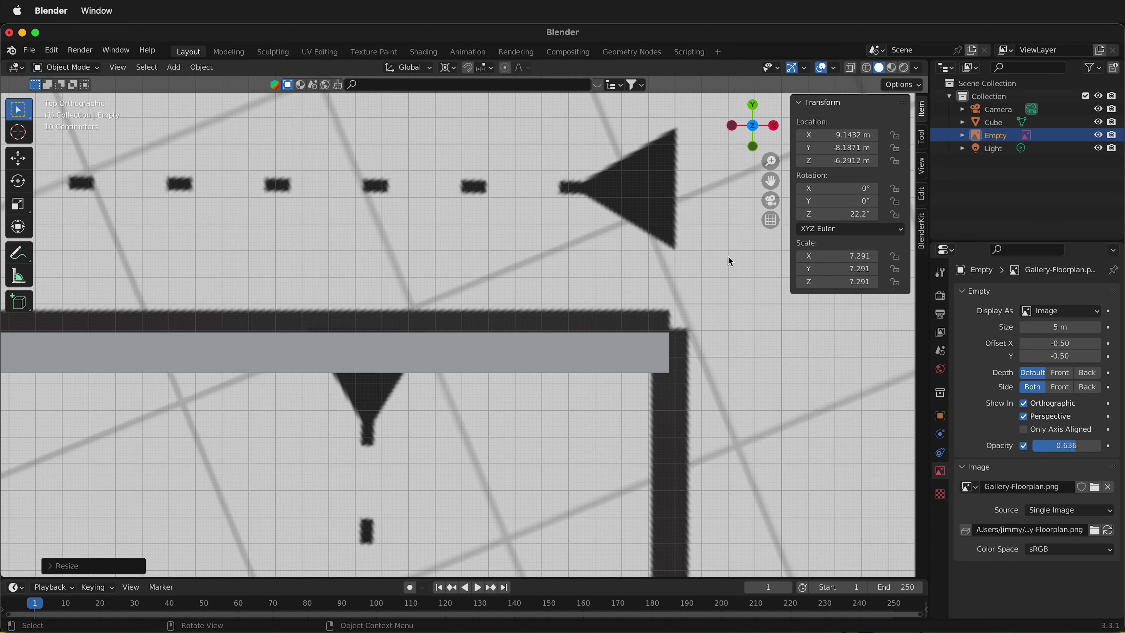
{"action": "key", "text": "r"}
{"action": "left_click", "coordinate": [710, 259]}
Step: Examine both ends of the 50' wall and the whole floor plan for alignment with the measuring cube
{"action": "scroll", "coordinate": [693, 327], "scroll_direction": "down", "scroll_amount": 8}
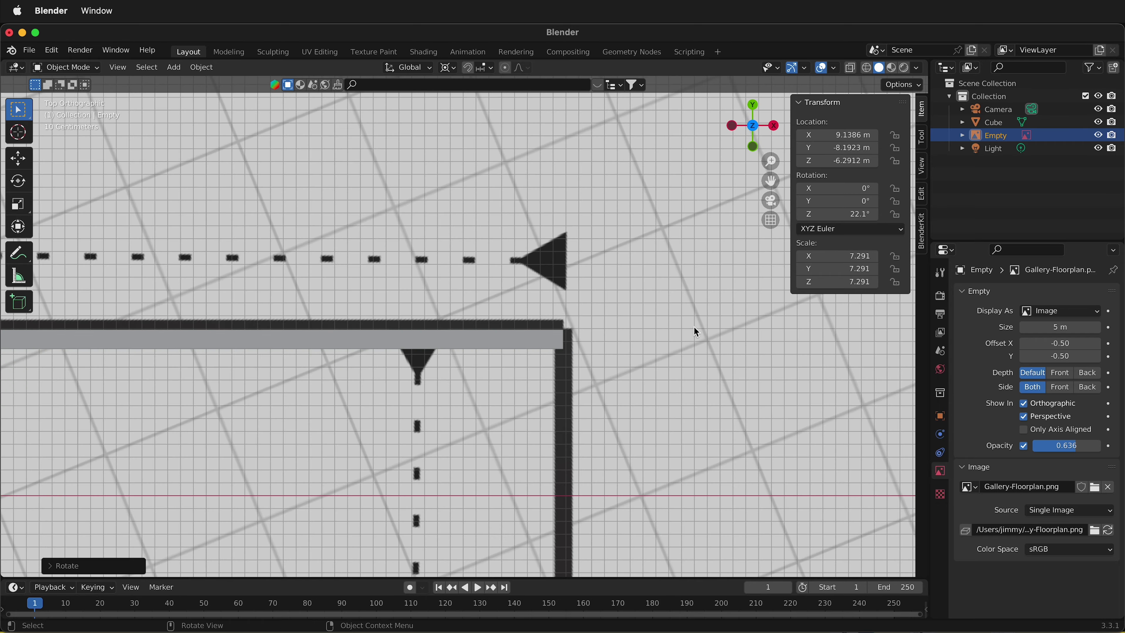
{"action": "scroll", "coordinate": [693, 327], "scroll_direction": "down", "scroll_amount": 2}
{"action": "scroll", "coordinate": [137, 330], "scroll_direction": "up", "scroll_amount": 8}
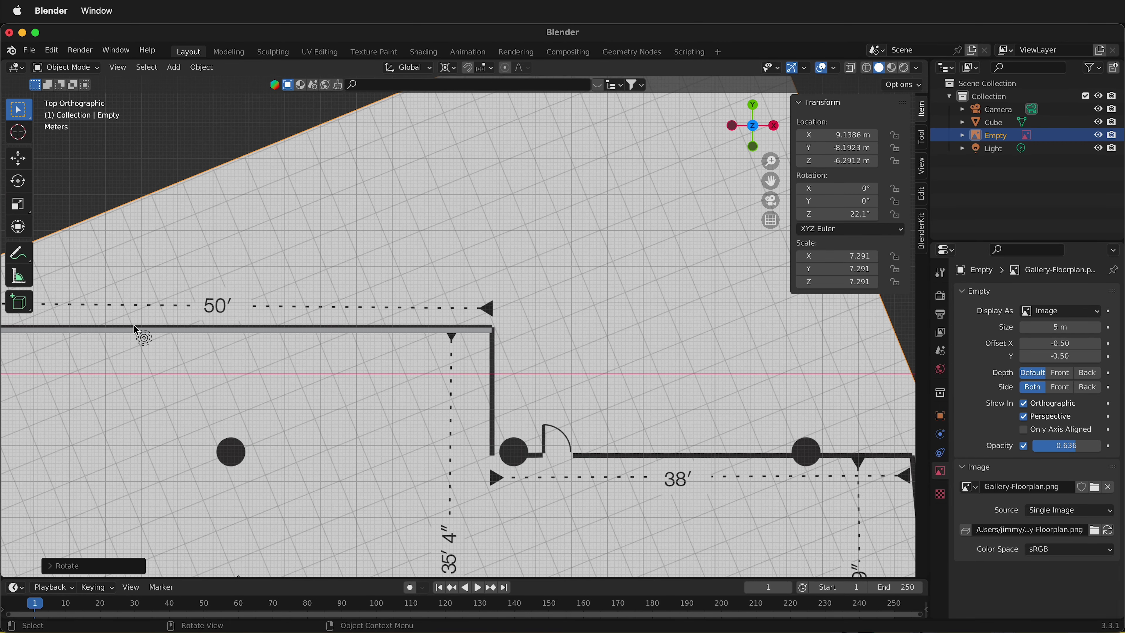
{"action": "scroll", "coordinate": [663, 359], "scroll_direction": "down", "scroll_amount": 2}
{"action": "scroll", "coordinate": [634, 326], "scroll_direction": "up", "scroll_amount": 8}
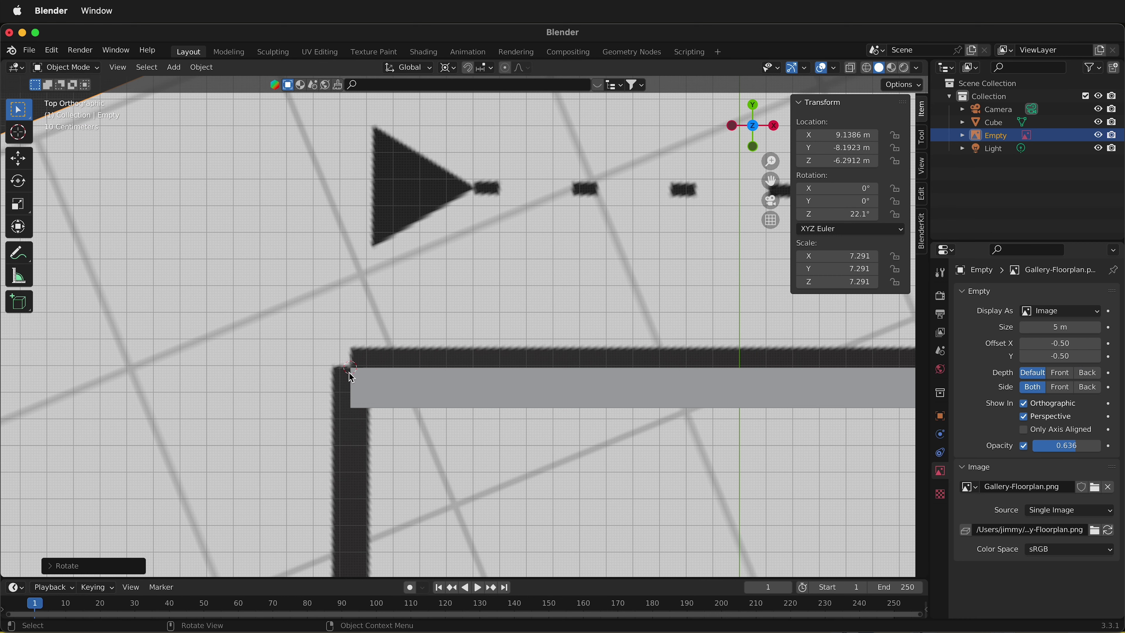
{"action": "scroll", "coordinate": [298, 287], "scroll_direction": "down", "scroll_amount": 6}
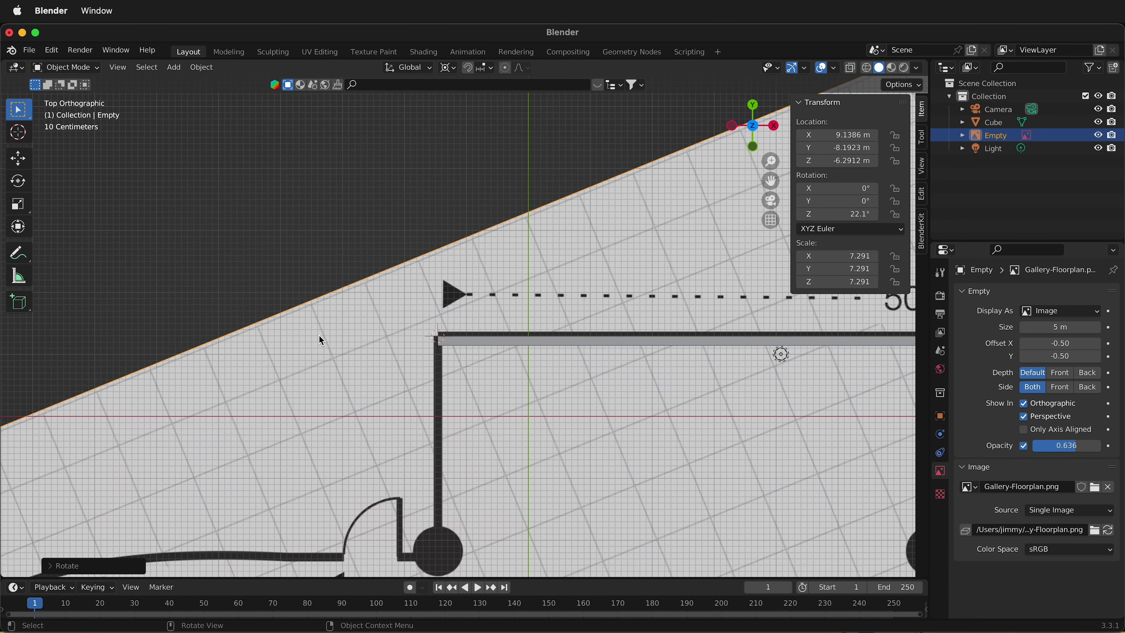
{"action": "scroll", "coordinate": [319, 336], "scroll_direction": "down", "scroll_amount": 6}
{"action": "middle_click_drag", "start_coordinate": [778, 408], "coordinate": [594, 321], "text": "shift"}
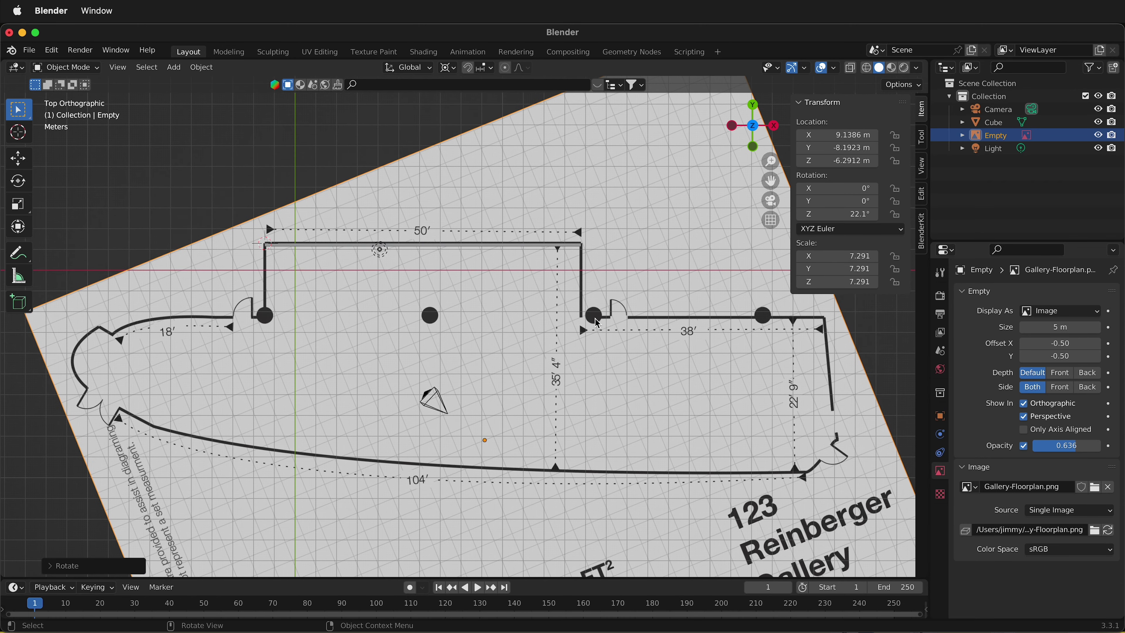
{"action": "scroll", "coordinate": [603, 177], "scroll_direction": "up", "scroll_amount": 3}
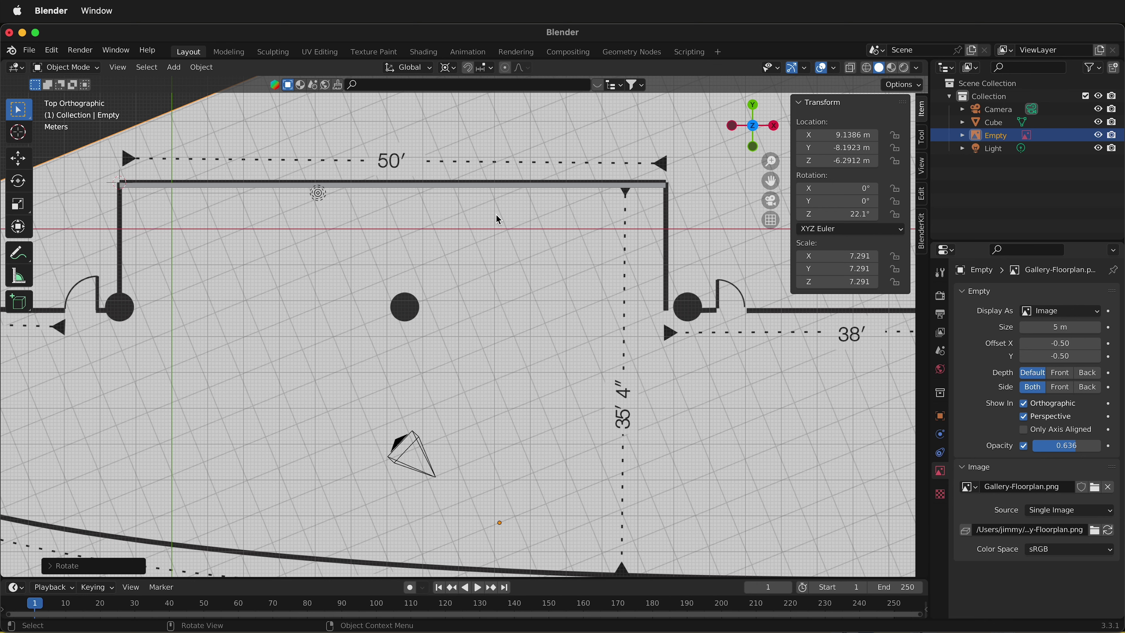
{"action": "scroll", "coordinate": [492, 241], "scroll_direction": "down", "scroll_amount": 3}
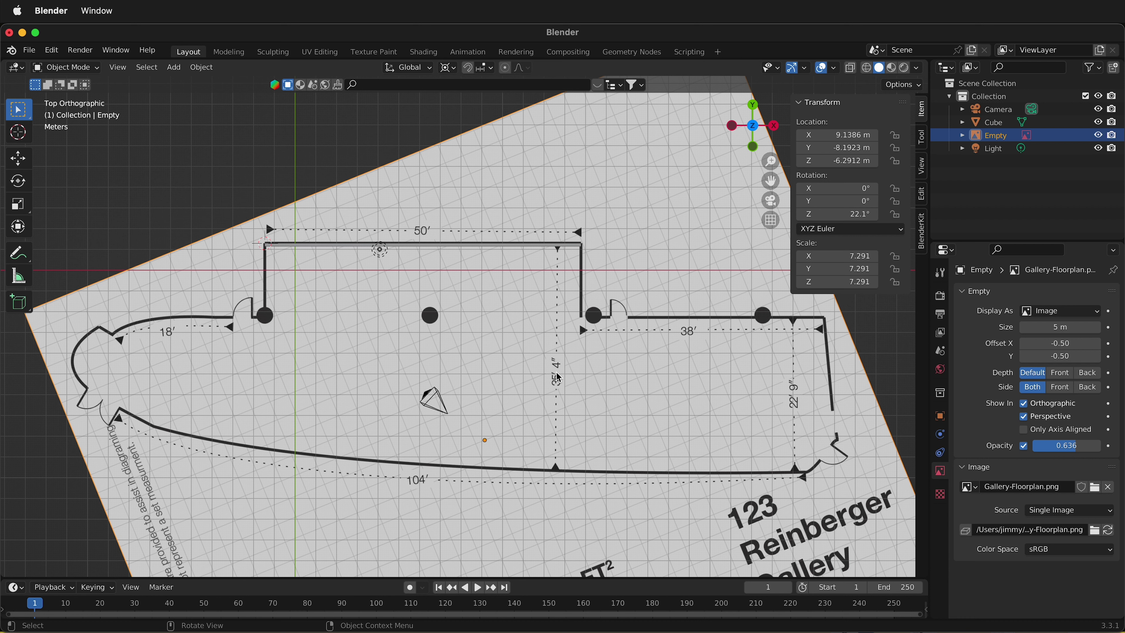
Step: Add a second cube and move it into the gallery's interior at about X 9.9281 m, Y -4.4803 m
{"action": "key", "text": "c"}
{"action": "key", "text": "Escape"}
{"action": "key", "text": "shift+a"}
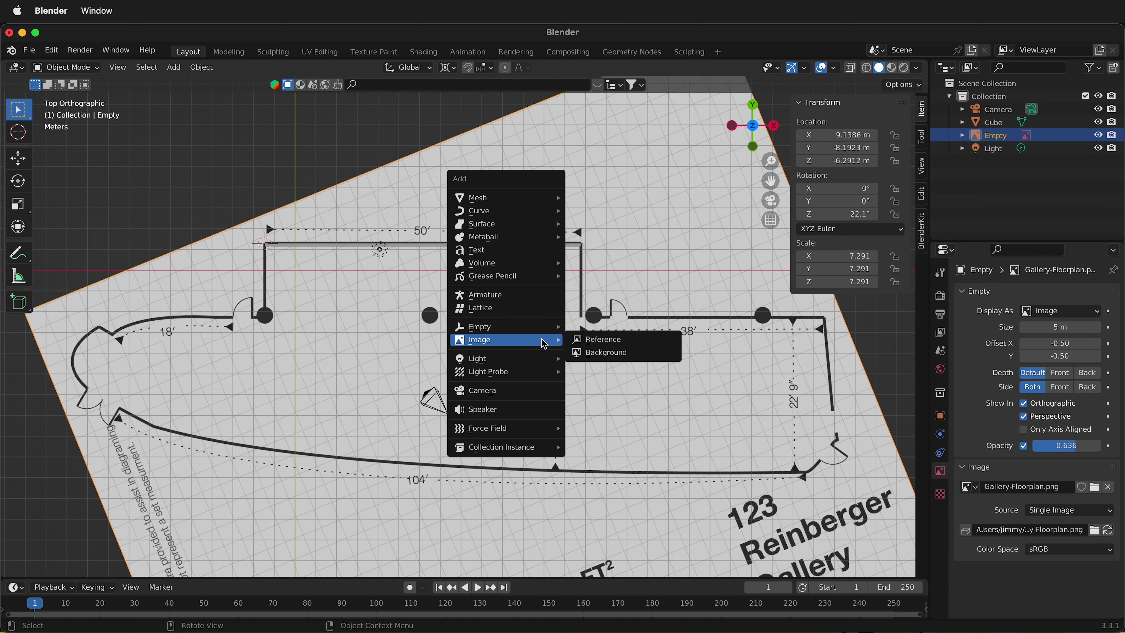
{"action": "mouse_move", "coordinate": [538, 198]}
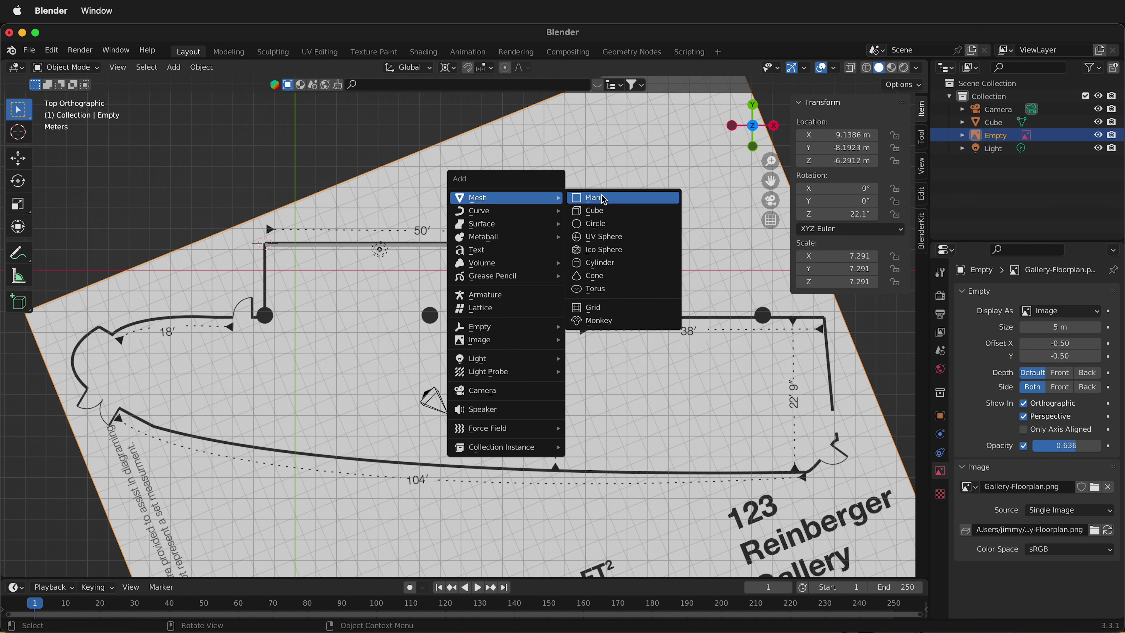
{"action": "left_click", "coordinate": [607, 212]}
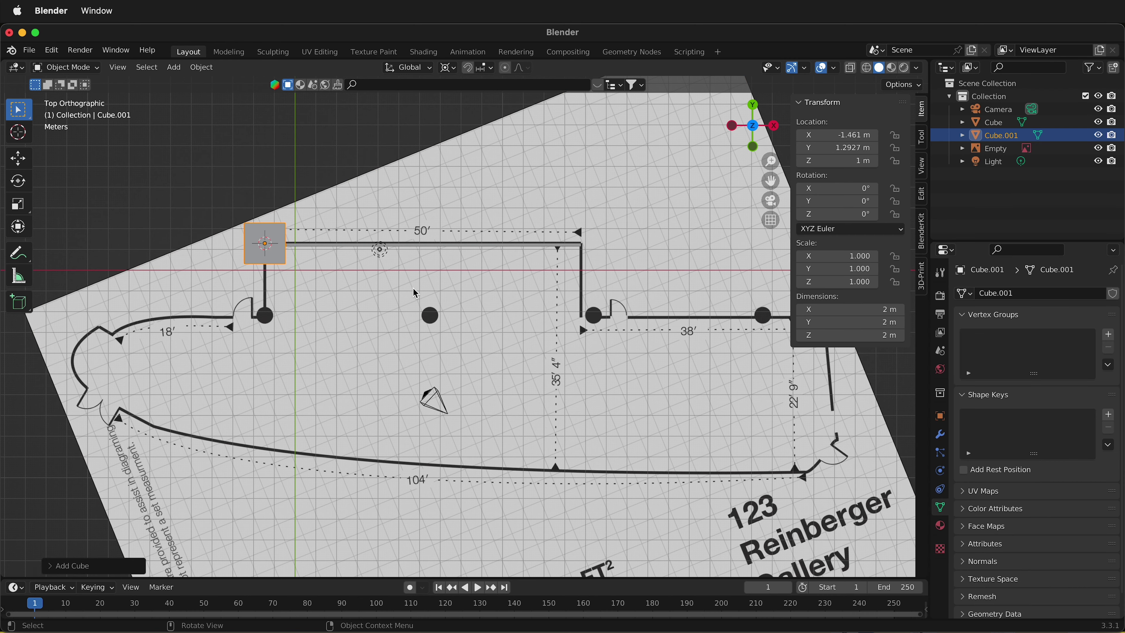
{"action": "key", "text": "g"}
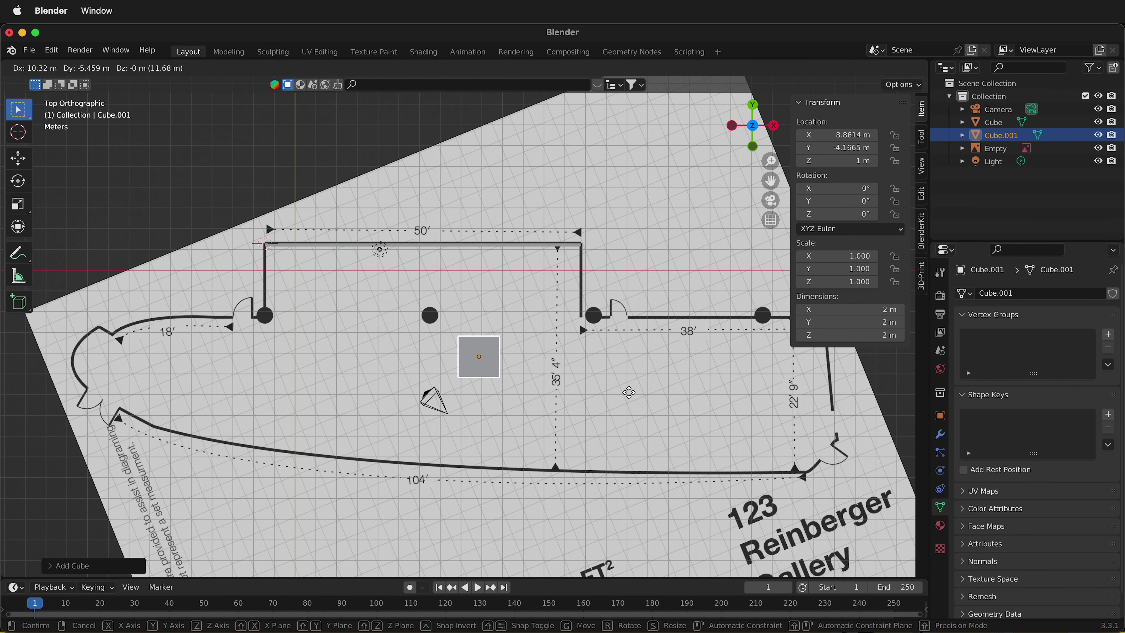
{"action": "left_click", "coordinate": [652, 403]}
Step: Set the new cube's Y dimension to 35ft 4 in
{"action": "left_click", "coordinate": [898, 322]}
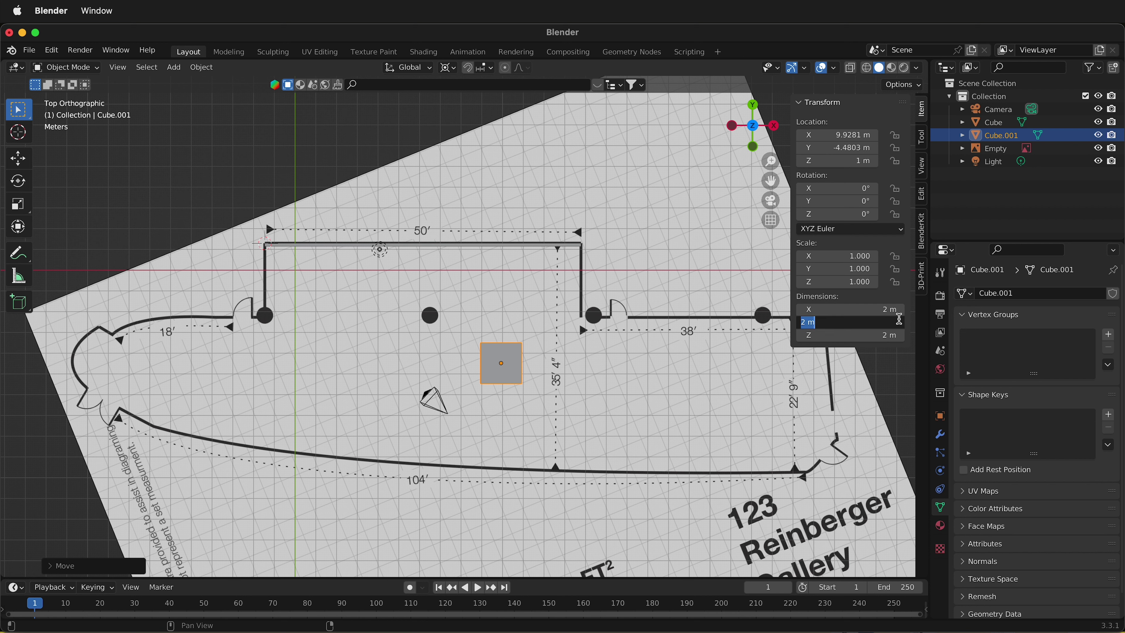
{"action": "type", "text": "35ft 4 in"}
{"action": "key", "text": "Return"}
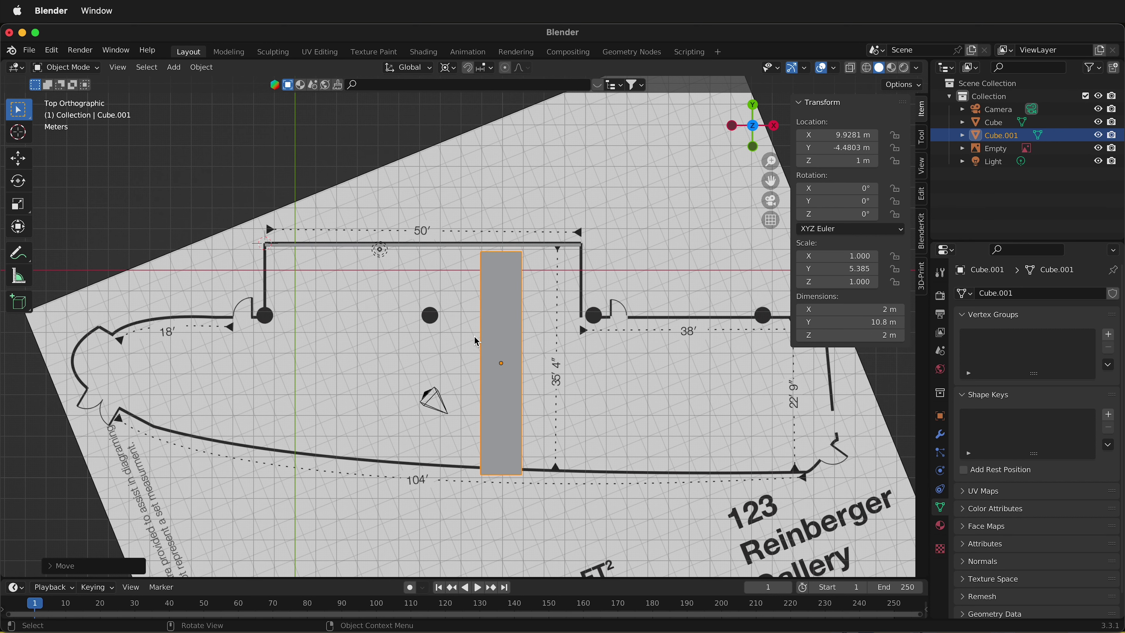
Step: Move the second cube to about X 11.925 m, Y -4.099 m so its upper edge meets the 50' wall beside the 35' 4" dimension
{"action": "scroll", "coordinate": [521, 298], "scroll_direction": "up", "scroll_amount": 3}
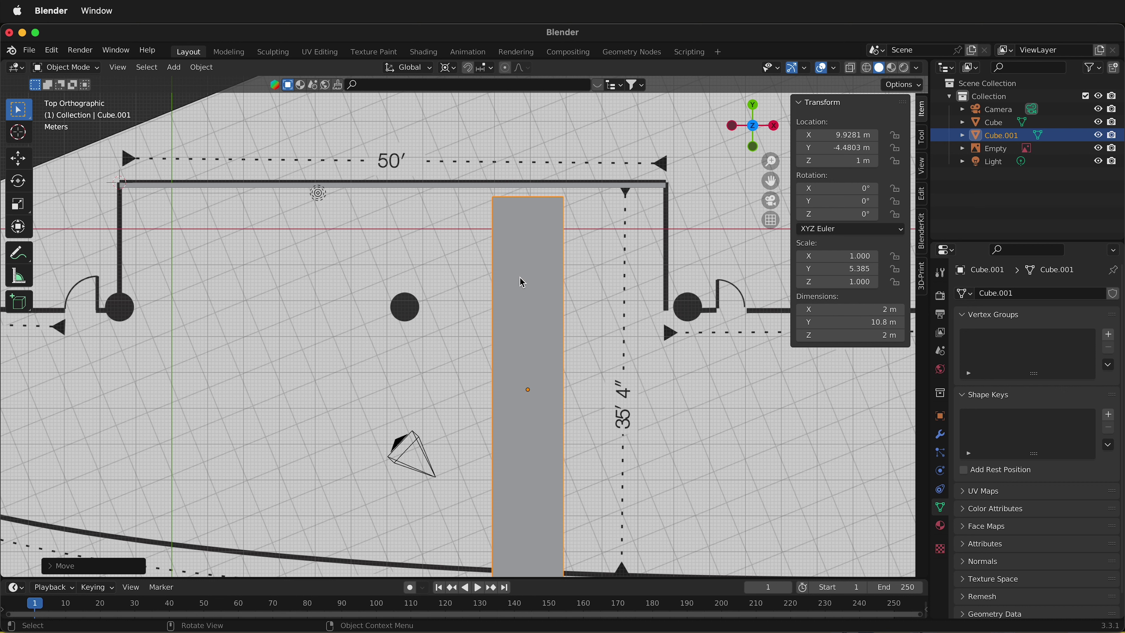
{"action": "key", "text": "g"}
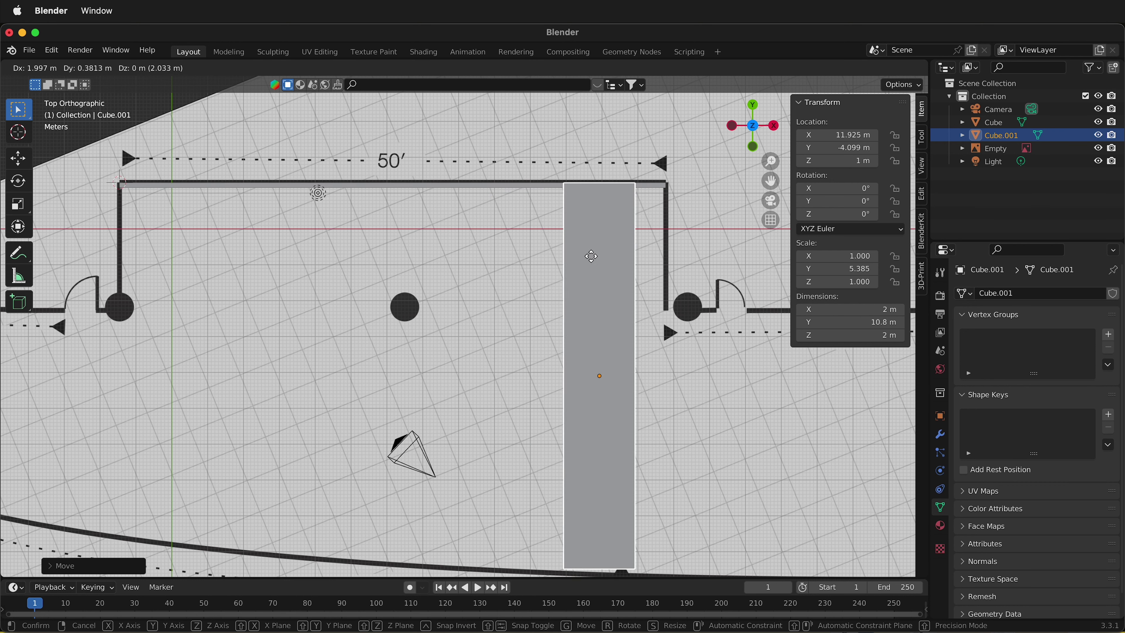
{"action": "left_click", "coordinate": [591, 257]}
Step: Compare the second cube's upper and lower ends with the walls marked by the plan's 35' 4" dimension
{"action": "scroll", "coordinate": [682, 138], "scroll_direction": "up", "scroll_amount": 8}
{"action": "middle_click_drag", "start_coordinate": [701, 156], "coordinate": [70, 221], "text": "shift"}
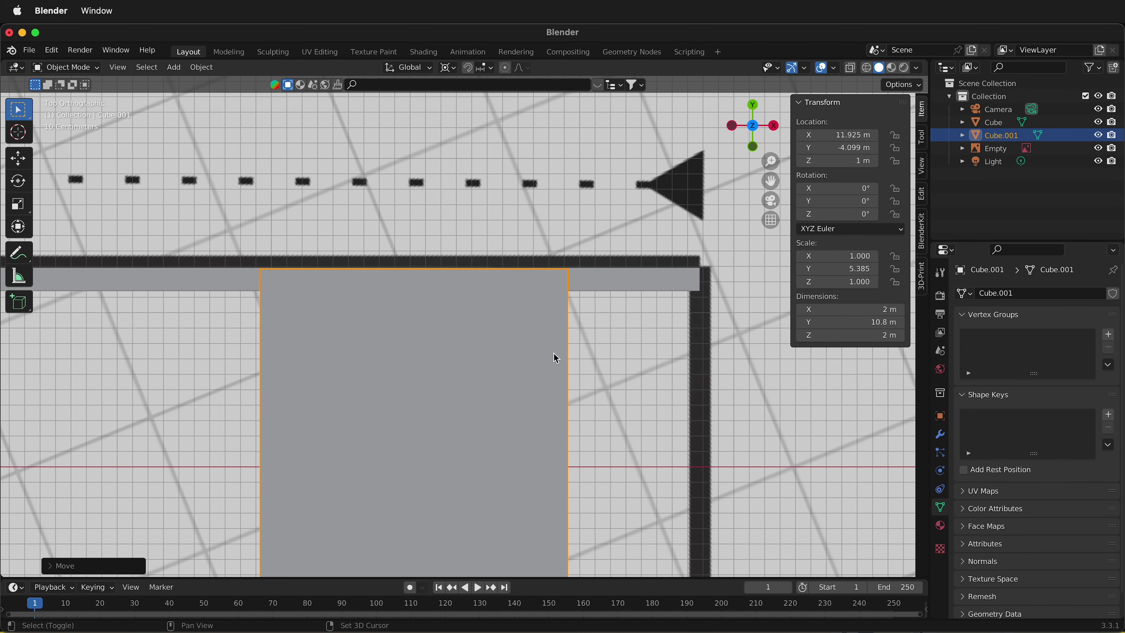
{"action": "scroll", "coordinate": [554, 354], "scroll_direction": "down", "scroll_amount": 15, "text": "shift"}
{"action": "scroll", "coordinate": [575, 451], "scroll_direction": "down", "scroll_amount": 15, "text": "shift"}
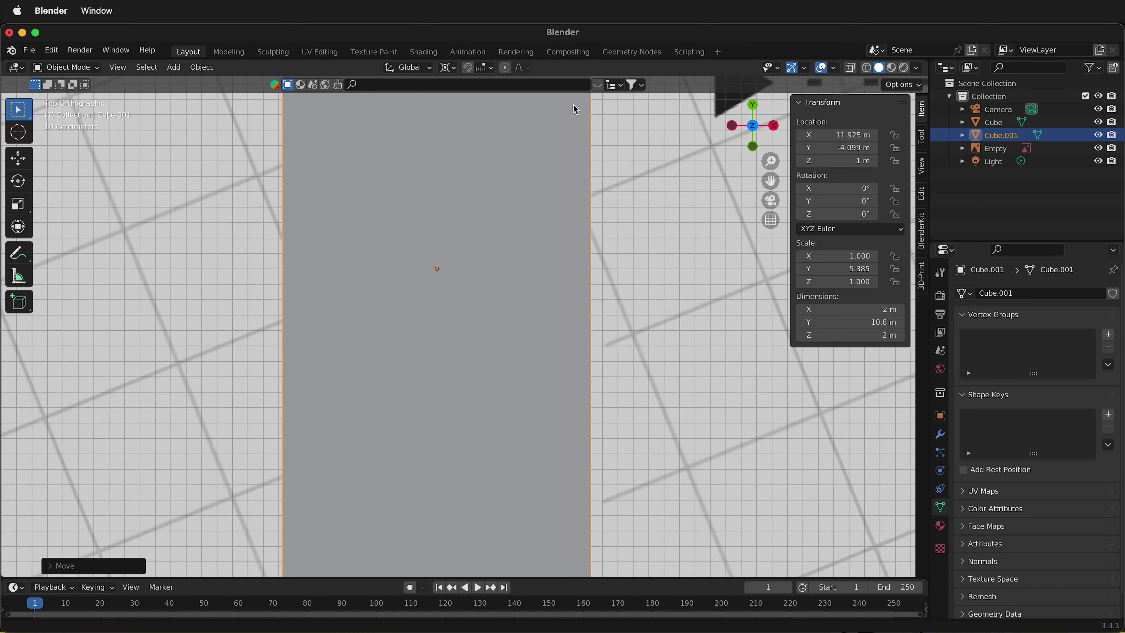
{"action": "scroll", "coordinate": [581, 520], "scroll_direction": "up", "scroll_amount": 2, "text": "shift"}
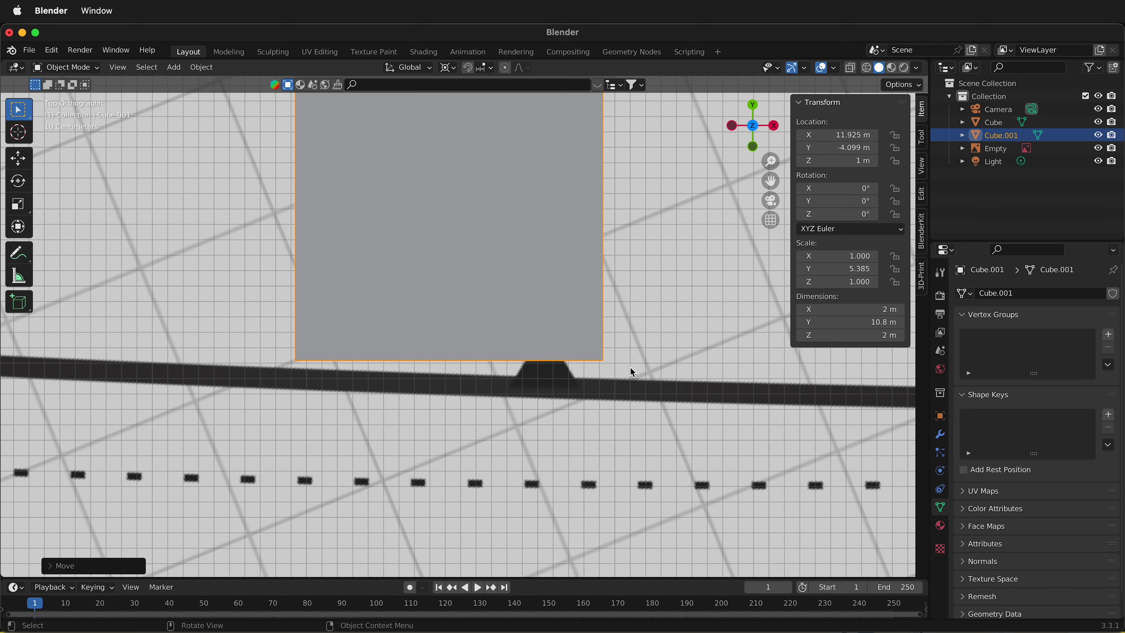
Step: Examine how the 35' 4" measuring cube fits the gallery plan's walls and dimension marks, from above and in perspective
{"action": "scroll", "coordinate": [630, 366], "scroll_direction": "down", "scroll_amount": 10}
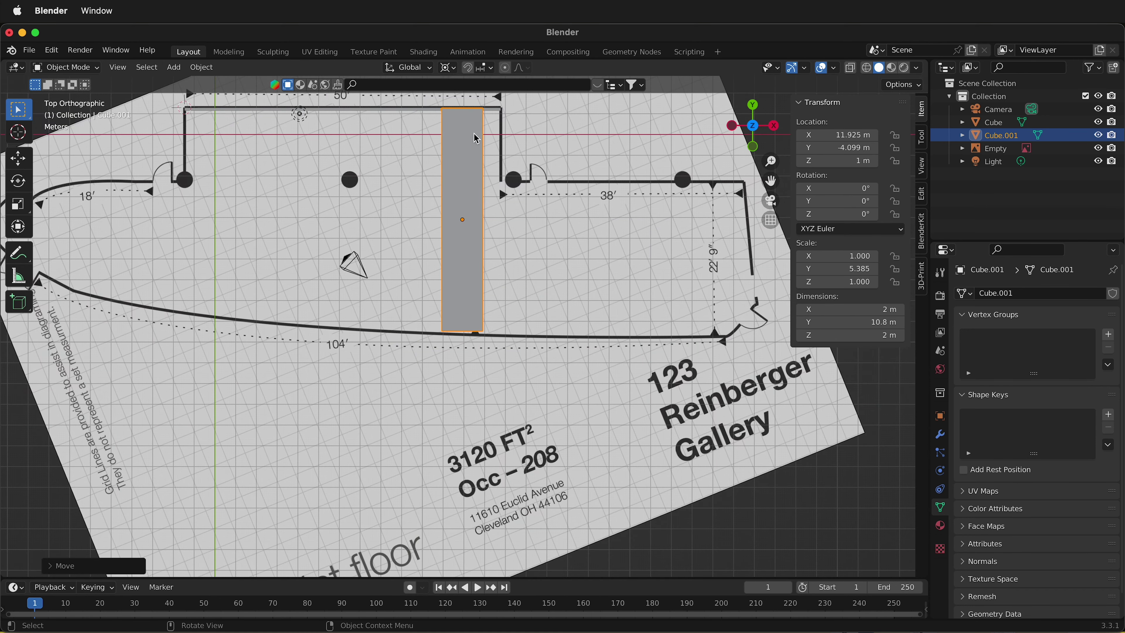
{"action": "scroll", "coordinate": [469, 350], "scroll_direction": "up", "scroll_amount": 2}
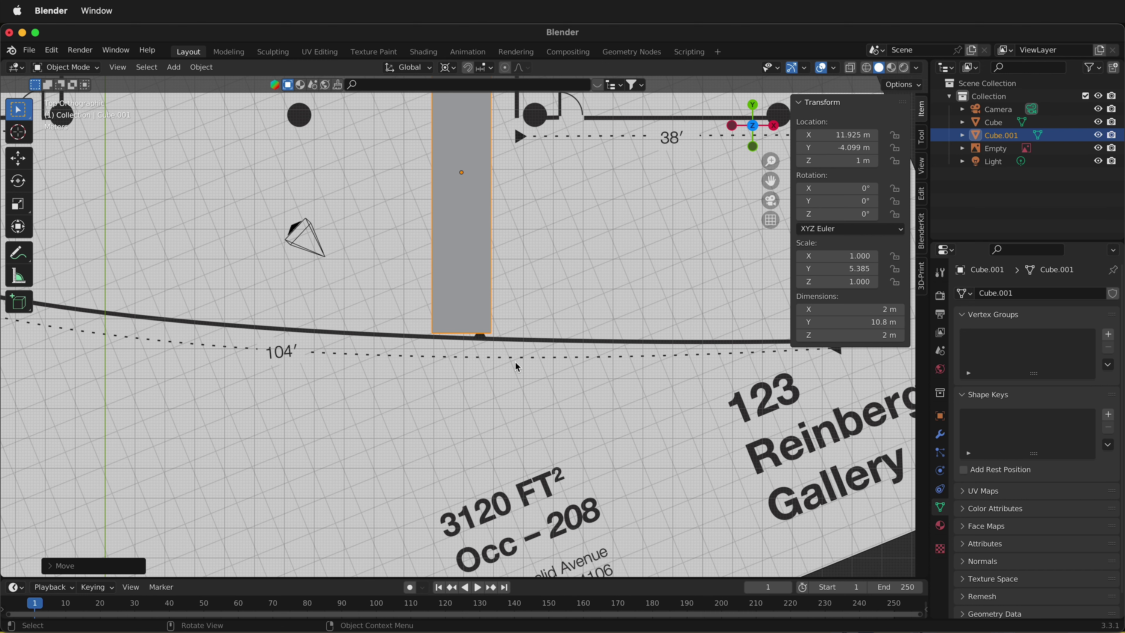
{"action": "scroll", "coordinate": [615, 370], "scroll_direction": "down", "scroll_amount": 3}
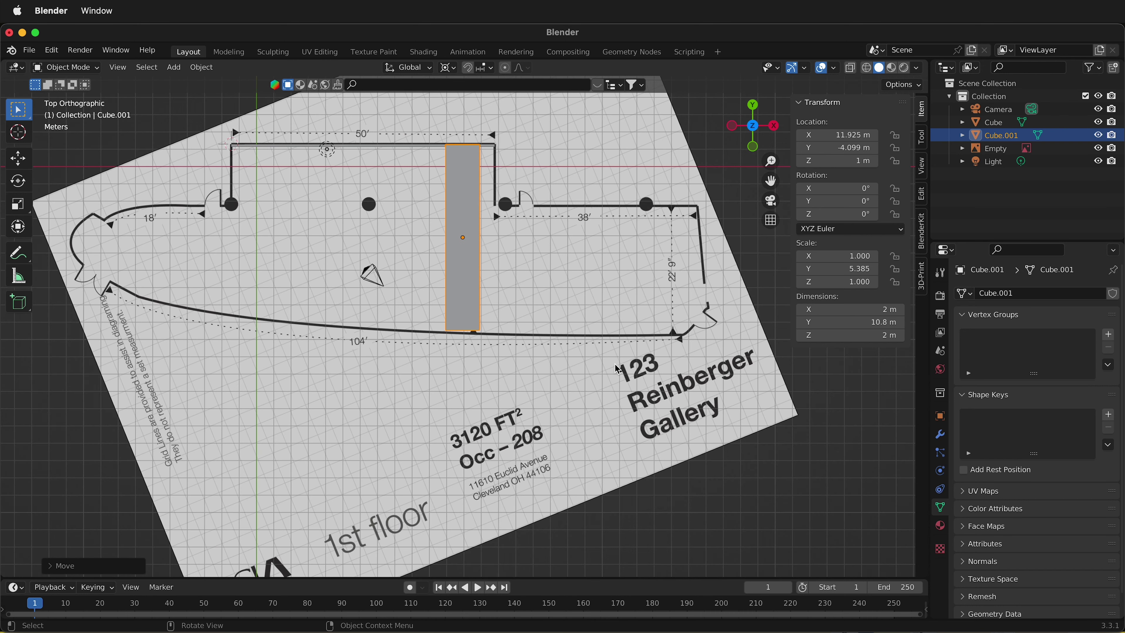
{"action": "middle_click_drag", "start_coordinate": [544, 239], "coordinate": [641, 295], "text": "shift"}
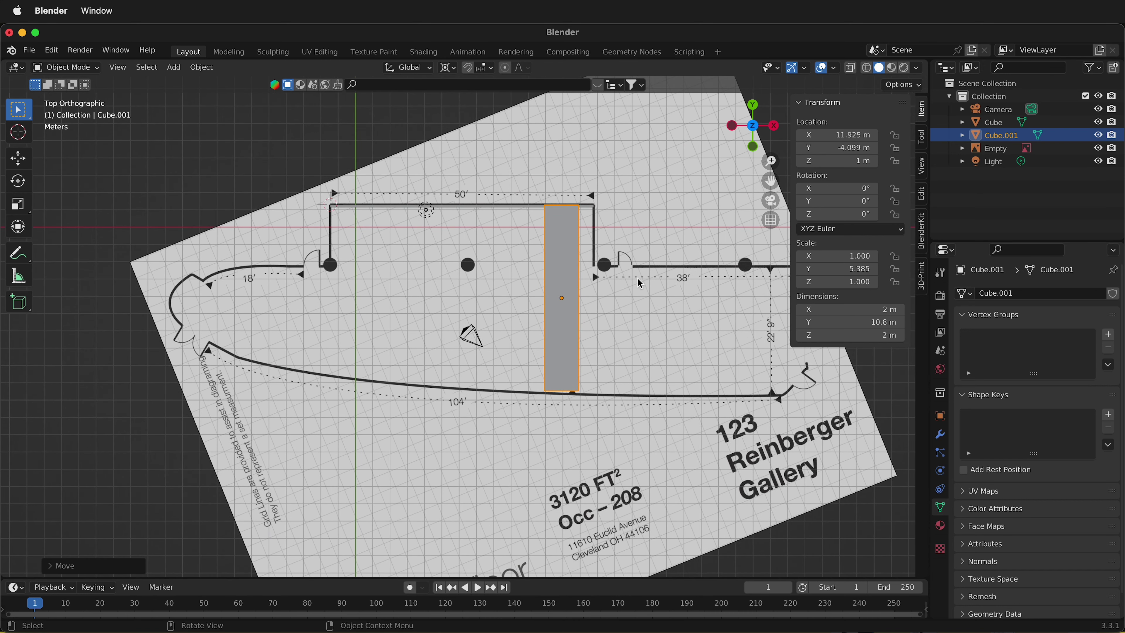
{"action": "scroll", "coordinate": [637, 277], "scroll_direction": "up", "scroll_amount": 6}
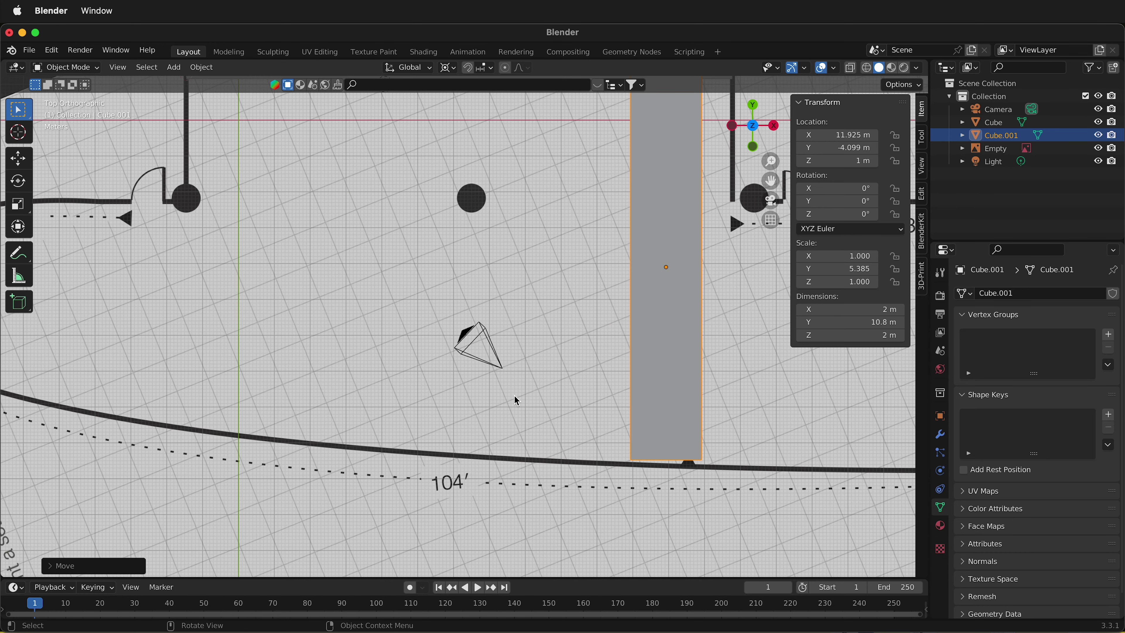
{"action": "scroll", "coordinate": [551, 336], "scroll_direction": "down", "scroll_amount": 3}
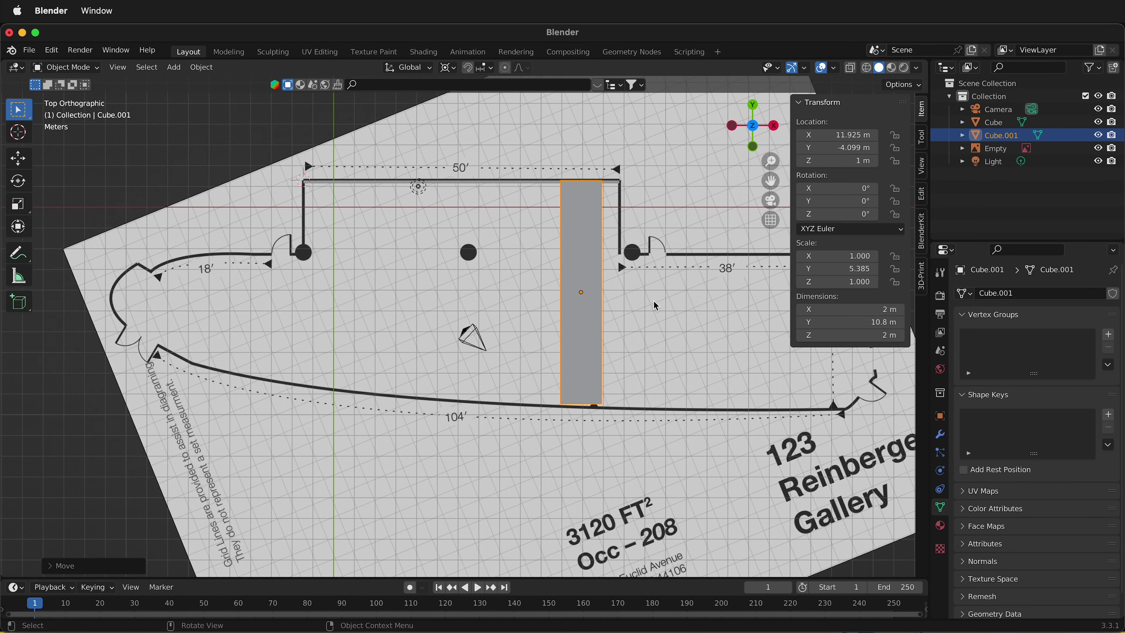
{"action": "middle_click_drag", "start_coordinate": [461, 382], "coordinate": [567, 342]}
{"action": "scroll", "coordinate": [549, 208], "scroll_direction": "up", "scroll_amount": 5}
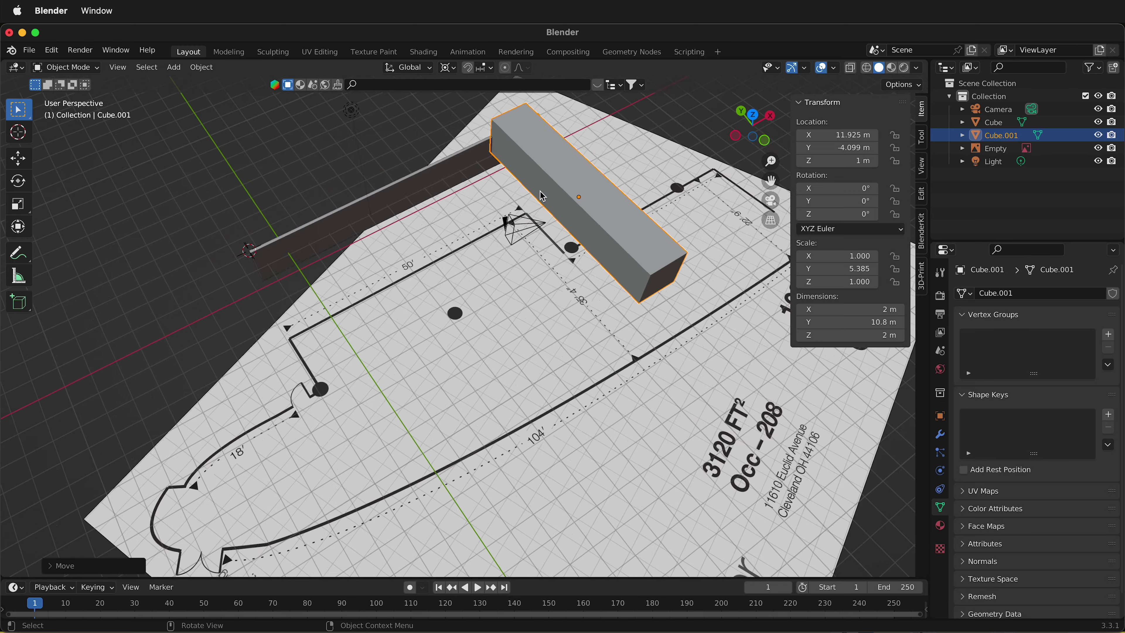
{"action": "middle_click_drag", "start_coordinate": [540, 198], "coordinate": [557, 284]}
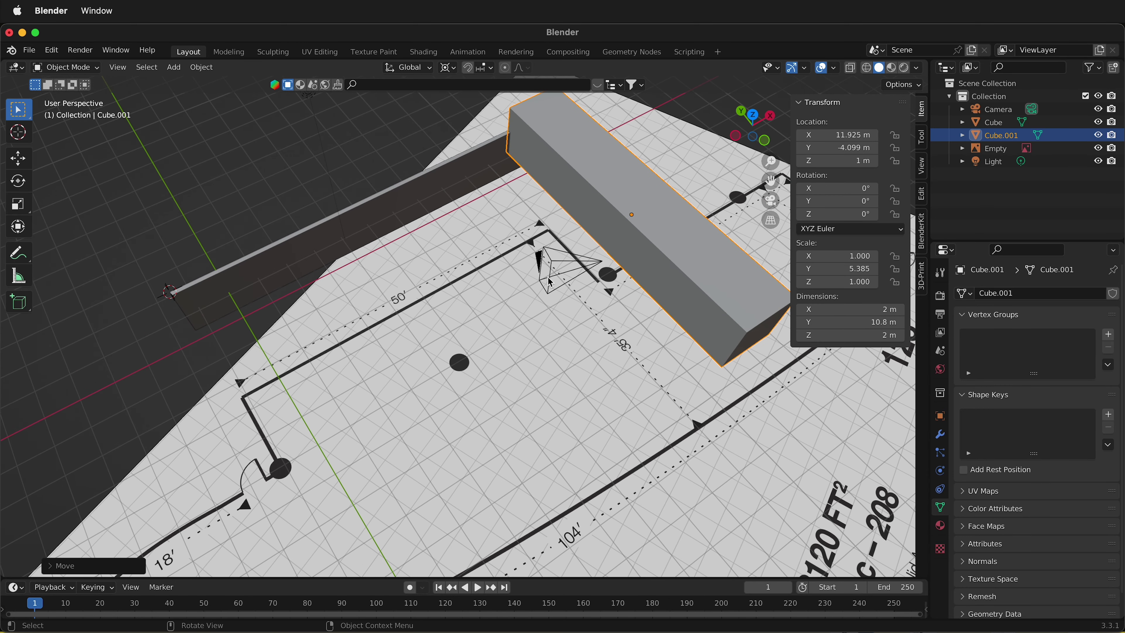